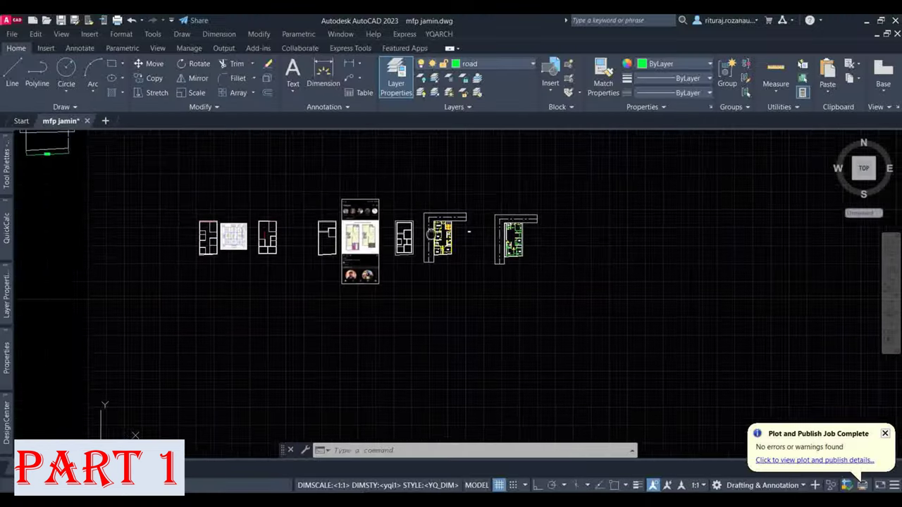
{"action": "scroll", "coordinate": [469, 231], "scroll_direction": "up", "scroll_amount": 10}
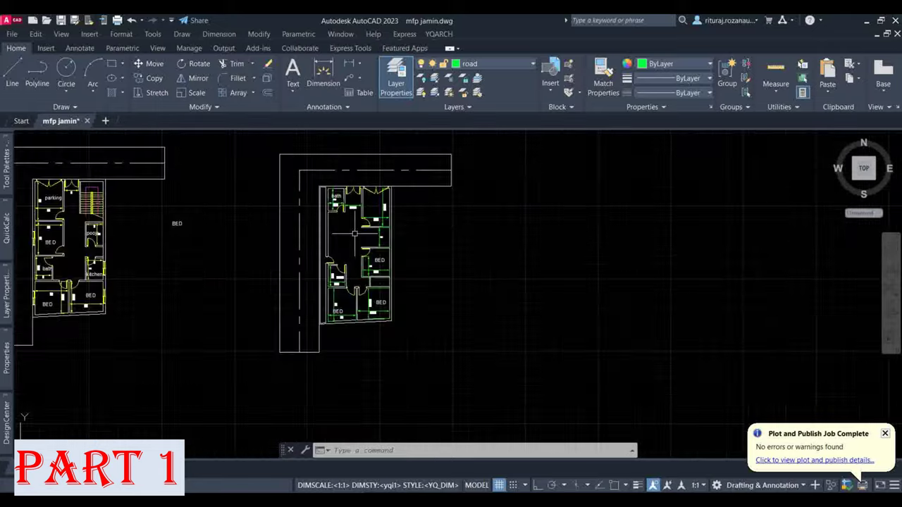
{"action": "scroll", "coordinate": [469, 231], "scroll_direction": "down", "scroll_amount": 3}
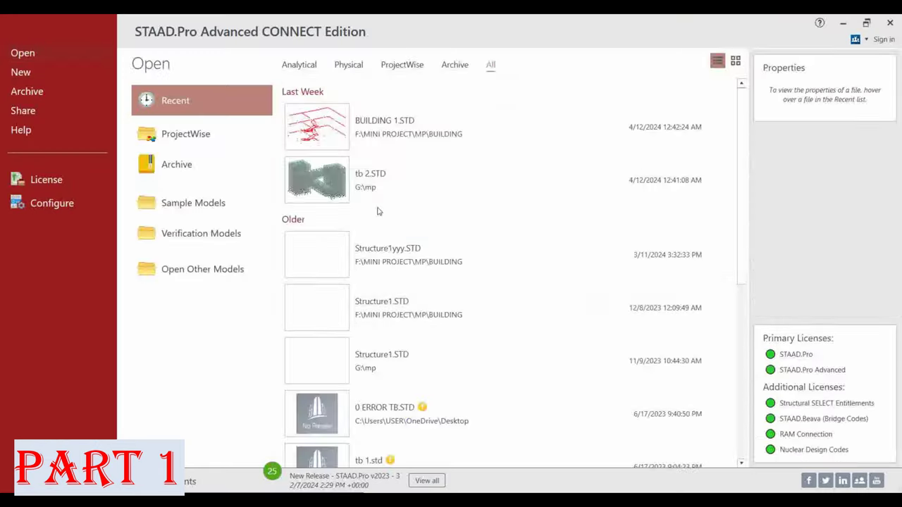
Step: Switch to STAAD.Pro and start a new analytical model with the file name S 1
{"action": "left_click", "coordinate": [20, 71]}
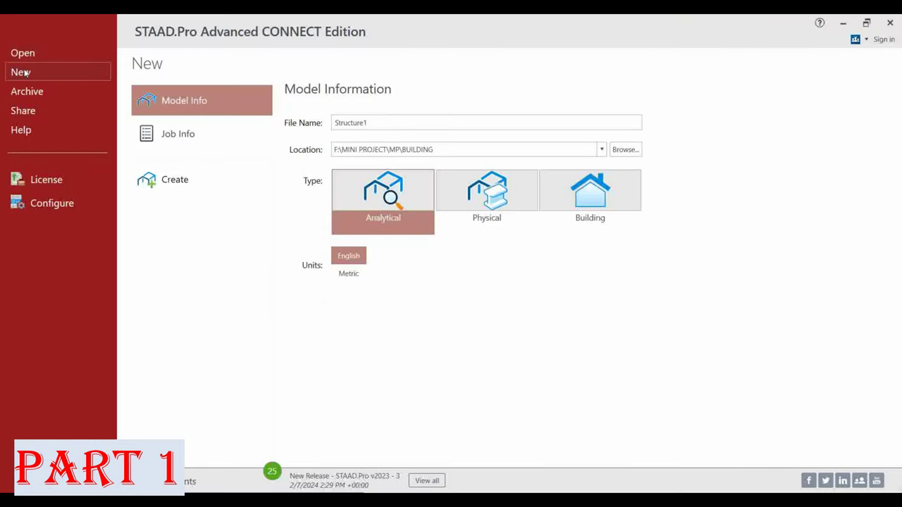
{"action": "left_click_drag", "start_coordinate": [440, 124], "coordinate": [291, 123]}
{"action": "type", "text": "S 1"}
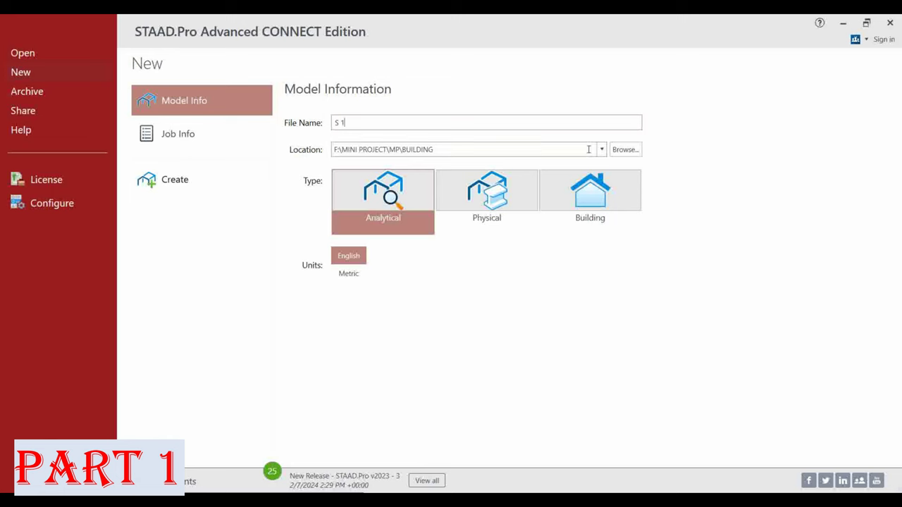
Step: Fill in the job information with job name S1, client TOPPERS CIVIL and job number 1
{"action": "left_click", "coordinate": [237, 139]}
{"action": "left_click", "coordinate": [379, 121]}
{"action": "type", "text": "S1"}
{"action": "key", "text": "Tab"}
{"action": "type", "text": "TOPPERS CIVIL"}
{"action": "key", "text": "Tab"}
{"action": "type", "text": "1"}
{"action": "key", "text": "Tab"}
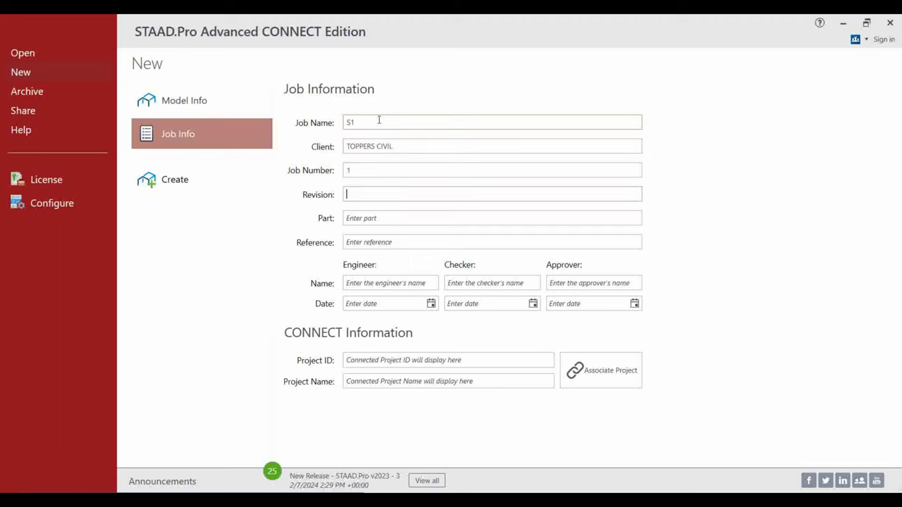
Step: Set the job's revision to 0, the part to 1 and the reference to YOUTUBE FAMILY
{"action": "type", "text": "0"}
{"action": "key", "text": "Tab"}
{"action": "type", "text": "1"}
{"action": "key", "text": "Tab"}
{"action": "type", "text": "YOUTUBE FAMILY"}
{"action": "key", "text": "Tab"}
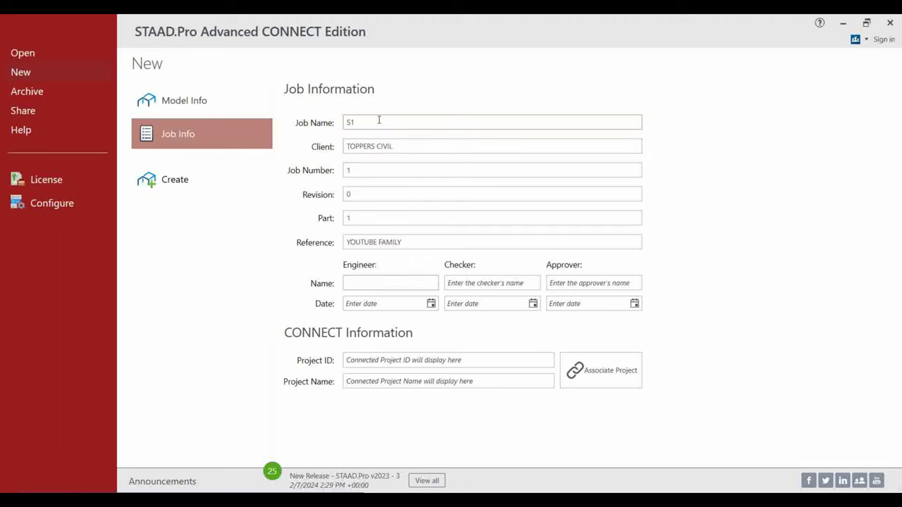
Step: Enter TOPPERS CIVIL as the engineer with a date and return to the model information
{"action": "type", "text": "TOPPERS CIVIL"}
{"action": "key", "text": "Tab"}
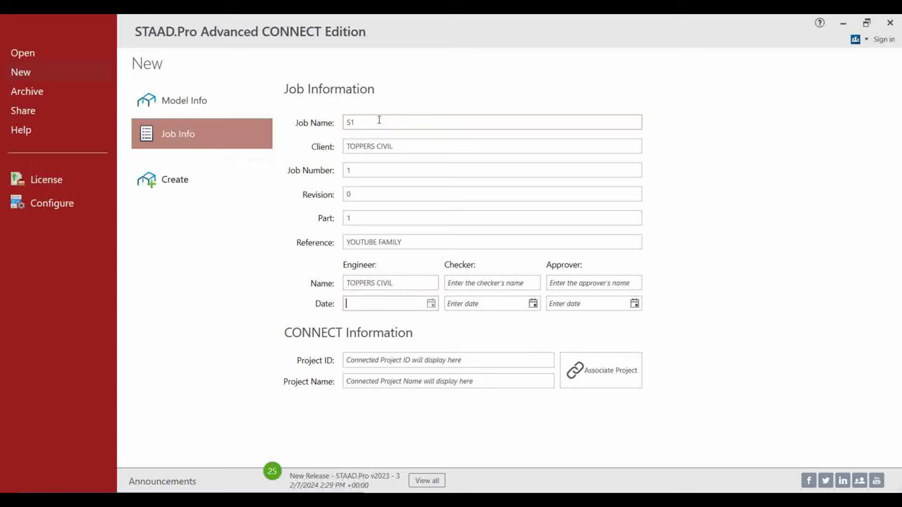
{"action": "left_click", "coordinate": [431, 303]}
{"action": "left_click", "coordinate": [366, 385]}
{"action": "key", "text": "Tab"}
{"action": "left_click", "coordinate": [185, 101]}
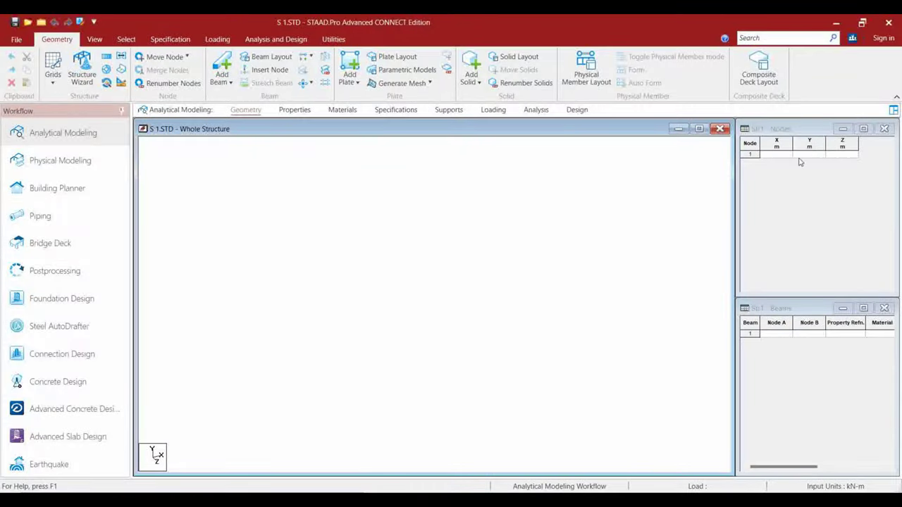
Step: Add two nodes to the node table at coordinates (0, 0, 0) and (1, 1, 1) m
{"action": "left_click", "coordinate": [783, 155]}
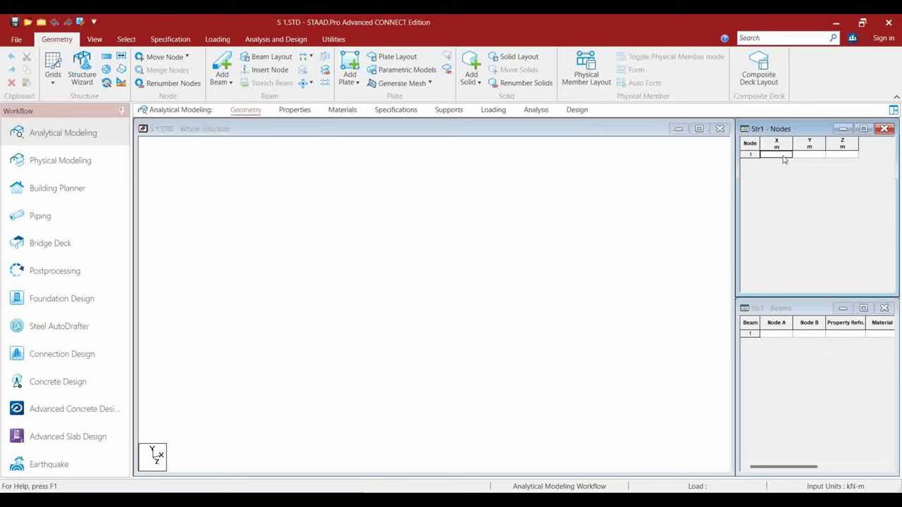
{"action": "type", "text": "0"}
{"action": "key", "text": "Tab"}
{"action": "type", "text": "0"}
{"action": "key", "text": "Tab"}
{"action": "type", "text": "0"}
{"action": "key", "text": "Tab"}
{"action": "type", "text": "1"}
{"action": "key", "text": "Tab"}
{"action": "type", "text": "1"}
{"action": "key", "text": "Tab"}
{"action": "type", "text": "1"}
{"action": "key", "text": "Tab"}
{"action": "key", "text": "Tab"}
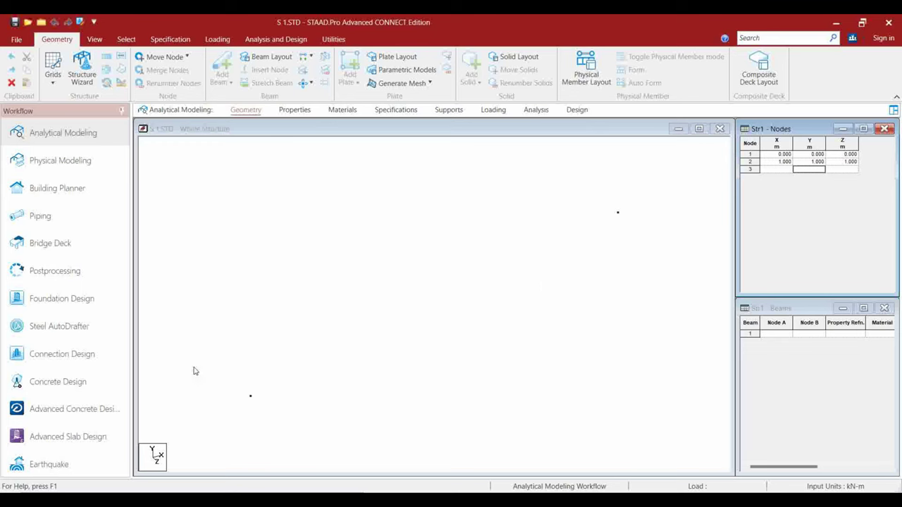
Step: Delete both nodes from the node table and confirm each deletion
{"action": "left_click_drag", "start_coordinate": [171, 173], "coordinate": [688, 444]}
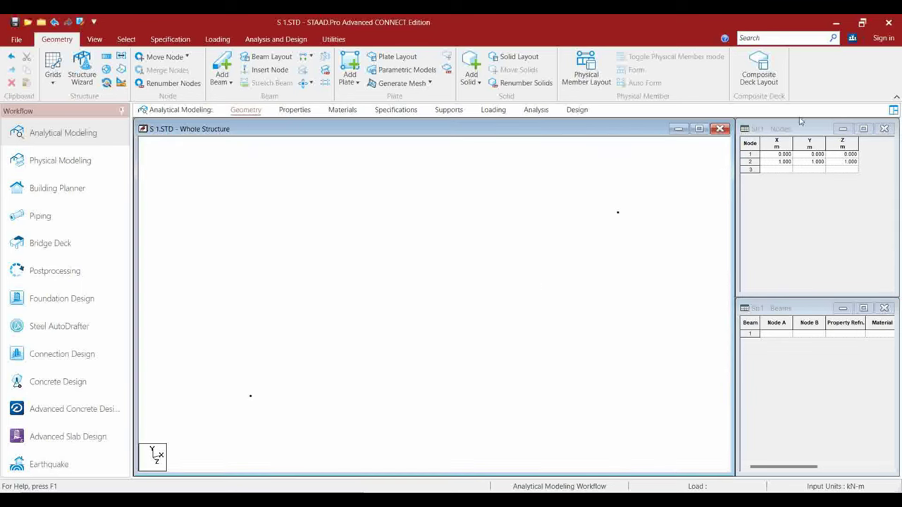
{"action": "left_click", "coordinate": [749, 154]}
{"action": "key", "text": "Delete"}
{"action": "left_click", "coordinate": [463, 289]}
{"action": "key", "text": "Delete"}
{"action": "left_click", "coordinate": [467, 288]}
{"action": "key", "text": "Delete"}
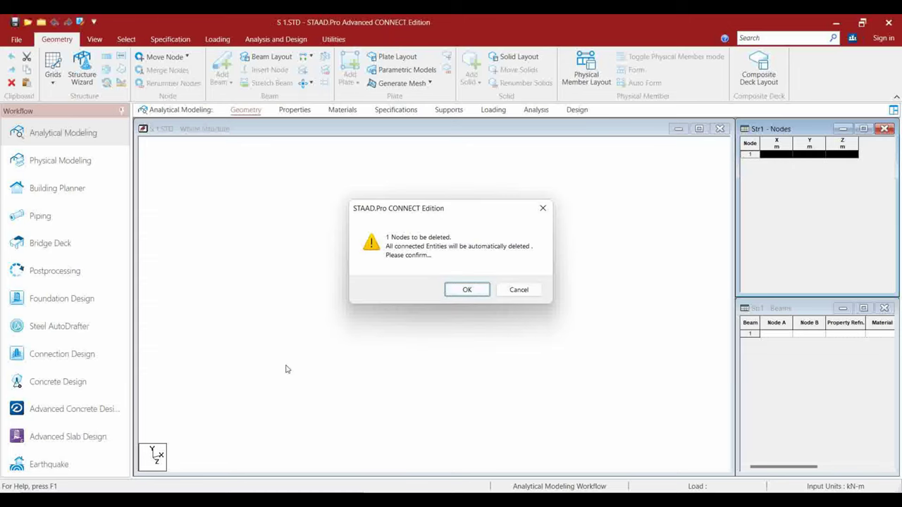
{"action": "left_click", "coordinate": [467, 291]}
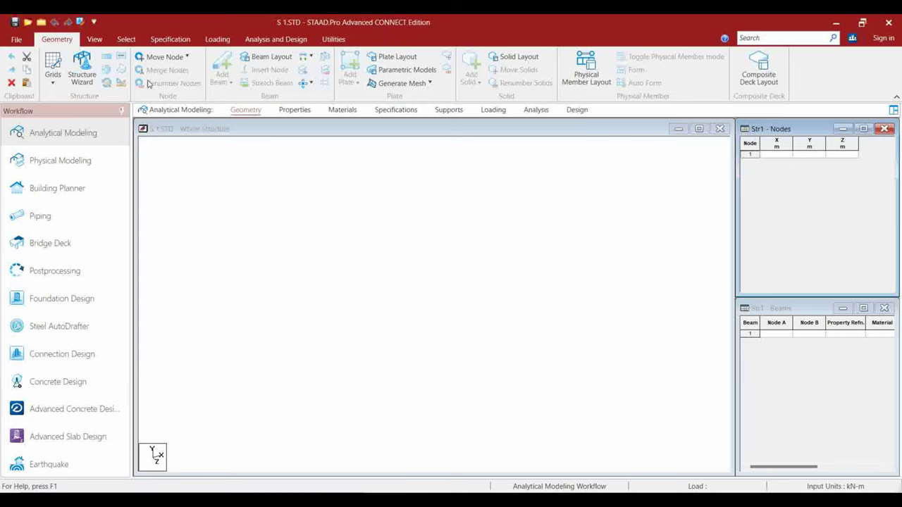
Step: Open the Structure Wizard and set the prototype model type to Frame Models
{"action": "left_click", "coordinate": [83, 70]}
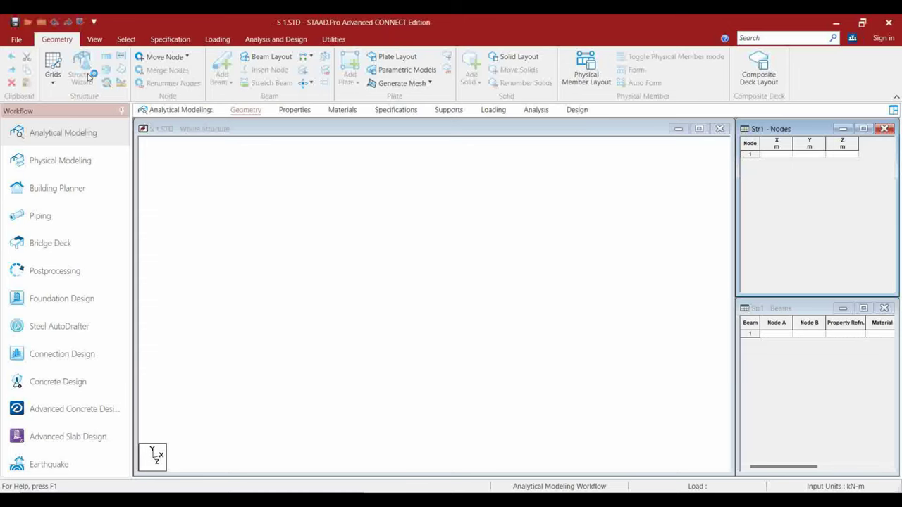
{"action": "left_click_drag", "start_coordinate": [448, 133], "coordinate": [455, 94]}
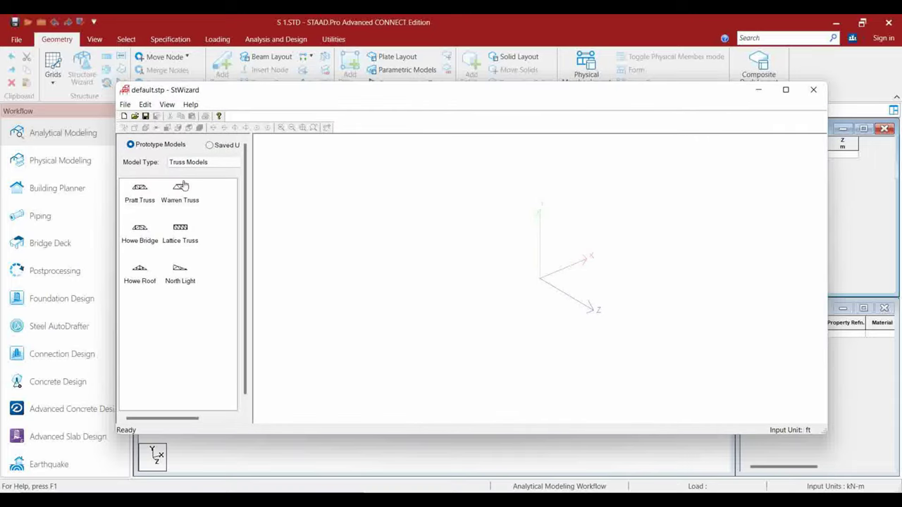
{"action": "left_click_drag", "start_coordinate": [284, 183], "coordinate": [280, 183]}
{"action": "left_click", "coordinate": [254, 163]}
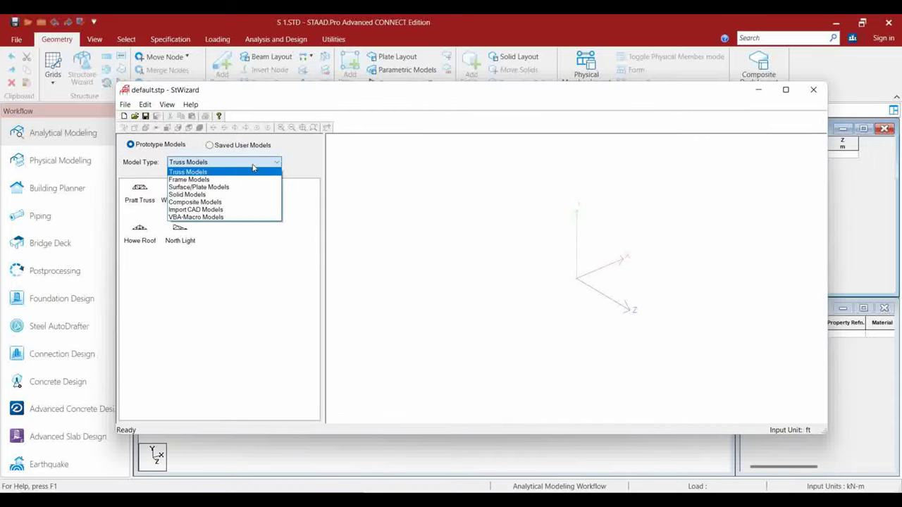
{"action": "left_click", "coordinate": [249, 150]}
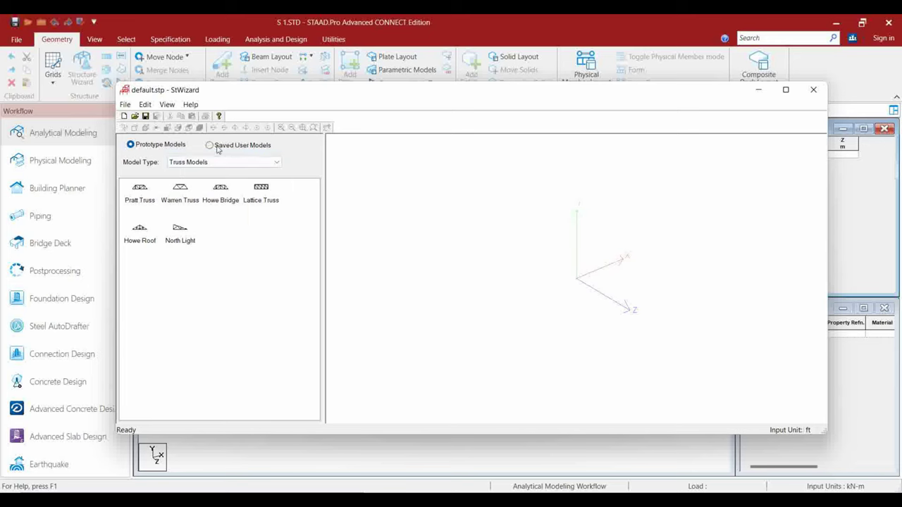
{"action": "left_click", "coordinate": [216, 148]}
{"action": "left_click", "coordinate": [162, 145]}
{"action": "left_click", "coordinate": [234, 163]}
{"action": "left_click", "coordinate": [212, 183]}
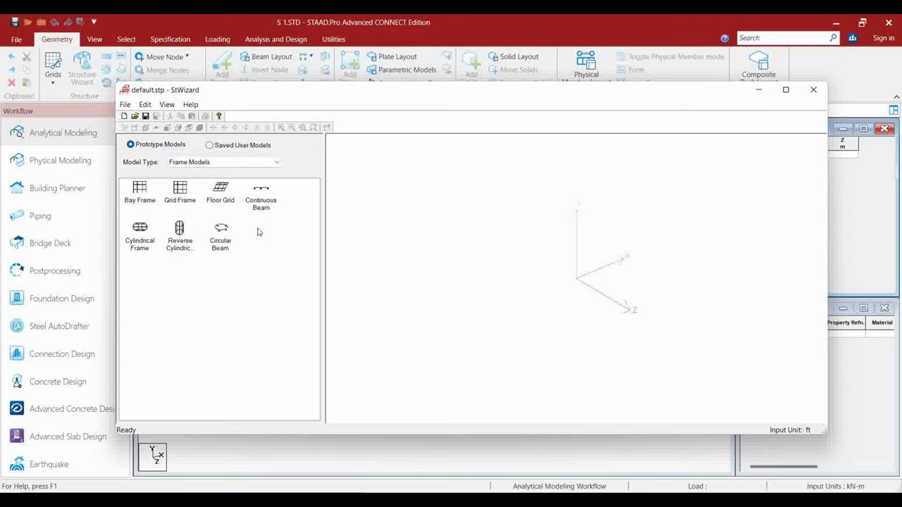
Step: Choose the Bay Frame prototype and set its length to 36 ft, height to 10 ft and width to 24 ft
{"action": "left_click", "coordinate": [140, 200]}
{"action": "double_click", "coordinate": [140, 201]}
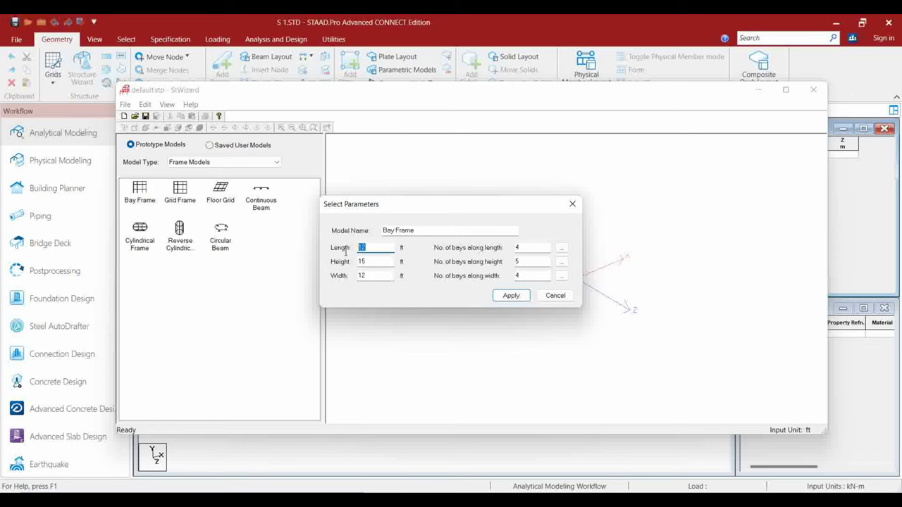
{"action": "left_click_drag", "start_coordinate": [373, 248], "coordinate": [332, 251]}
{"action": "type", "text": "36"}
{"action": "left_click_drag", "start_coordinate": [372, 261], "coordinate": [303, 262]}
{"action": "type", "text": "12"}
{"action": "left_click_drag", "start_coordinate": [377, 276], "coordinate": [308, 285]}
{"action": "type", "text": "21"}
Step: Set the number of bays along the frame's length to 3 and define the individual bay lengths
{"action": "left_click", "coordinate": [536, 251]}
{"action": "key", "text": "BackSpace"}
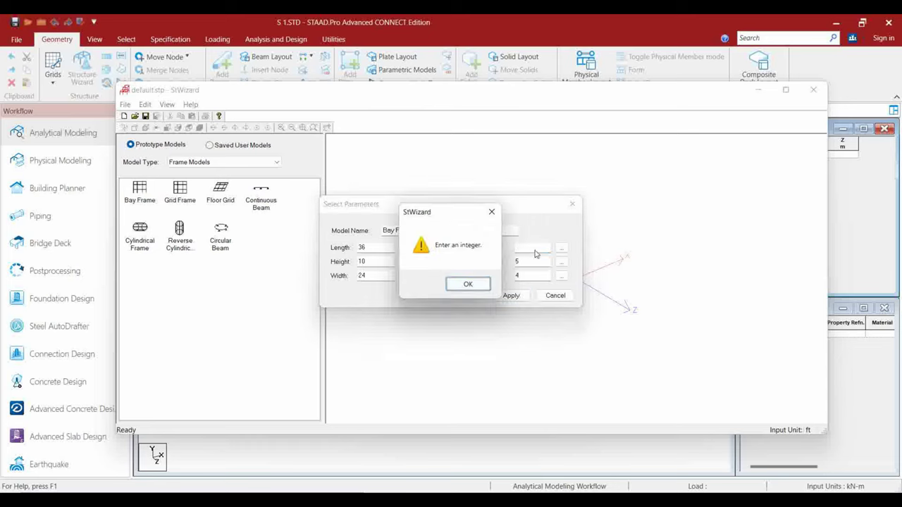
{"action": "key", "text": "Return"}
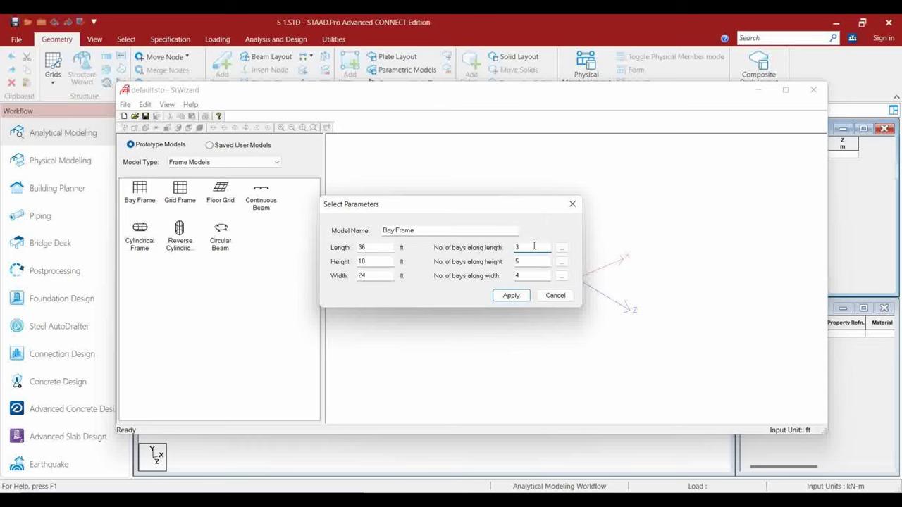
{"action": "type", "text": "3"}
{"action": "left_click", "coordinate": [561, 247]}
{"action": "left_click_drag", "start_coordinate": [469, 184], "coordinate": [676, 187]}
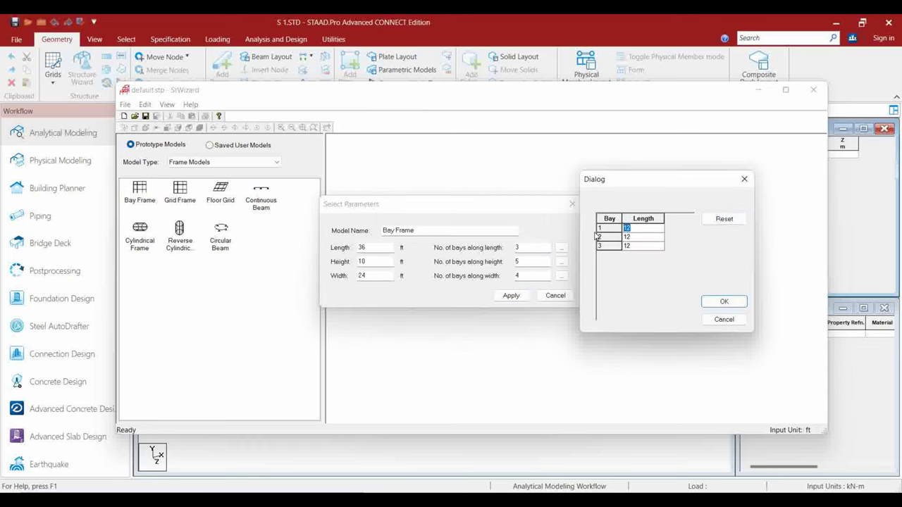
{"action": "key", "text": "Return"}
Step: Set the frame's height to 12 ft with 2 bays along it and define the individual bay heights
{"action": "key", "text": "Tab"}
{"action": "type", "text": "2"}
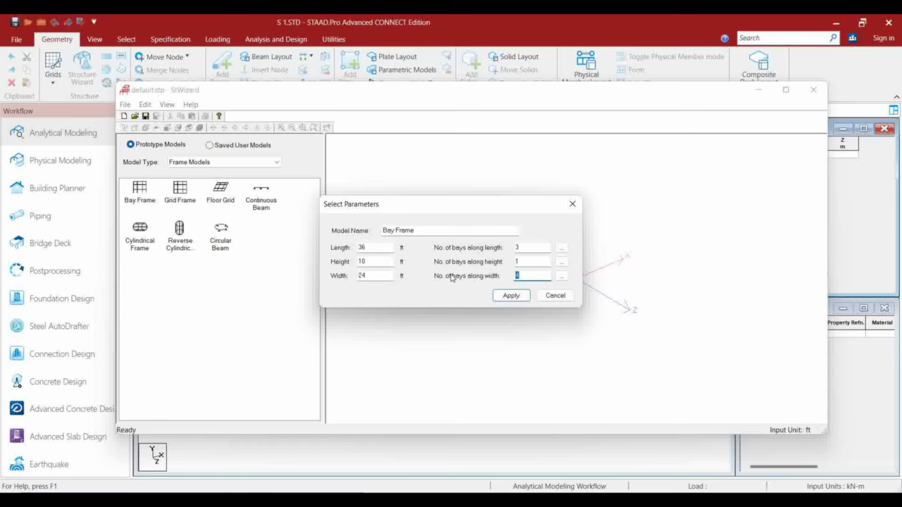
{"action": "key", "text": "BackSpace"}
{"action": "type", "text": "2"}
{"action": "left_click", "coordinate": [561, 261]}
{"action": "left_click", "coordinate": [508, 301]}
Step: Set the three bays along the width to 10, 4 and 10 ft and apply the bay frame parameters
{"action": "key", "text": "Return"}
{"action": "key", "text": "Return"}
{"action": "key", "text": "Tab"}
{"action": "key", "text": "space"}
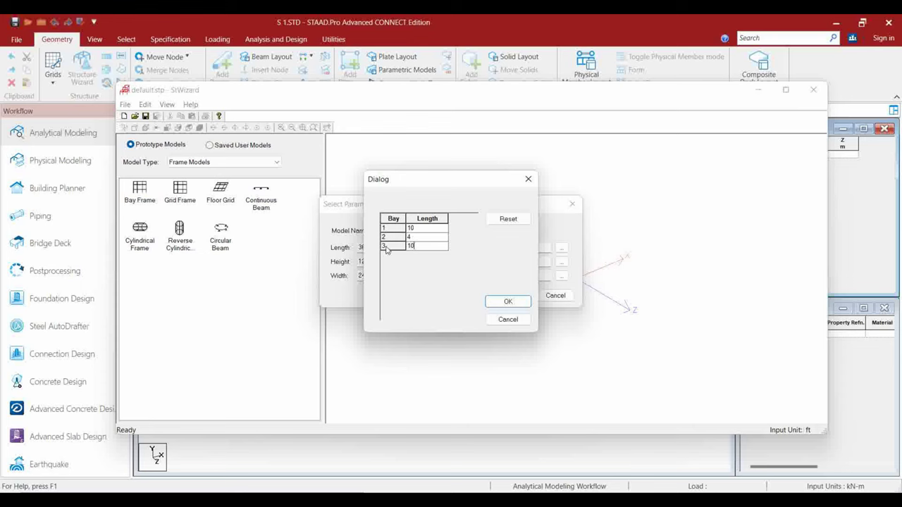
{"action": "left_click", "coordinate": [519, 302]}
{"action": "left_click", "coordinate": [519, 300]}
{"action": "left_click_drag", "start_coordinate": [596, 339], "coordinate": [560, 293]}
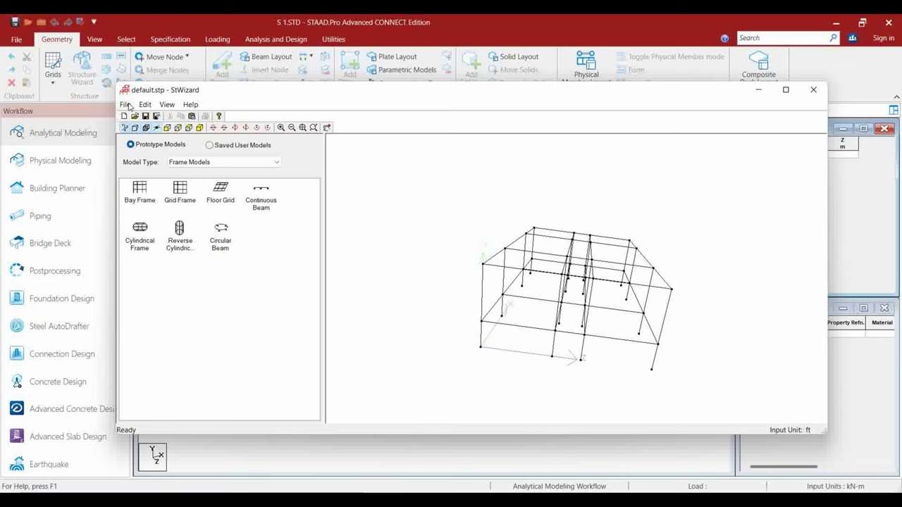
Step: Close the Structure Wizard and merge the bay frame prototype into the STAAD.Pro model
{"action": "left_click", "coordinate": [125, 104]}
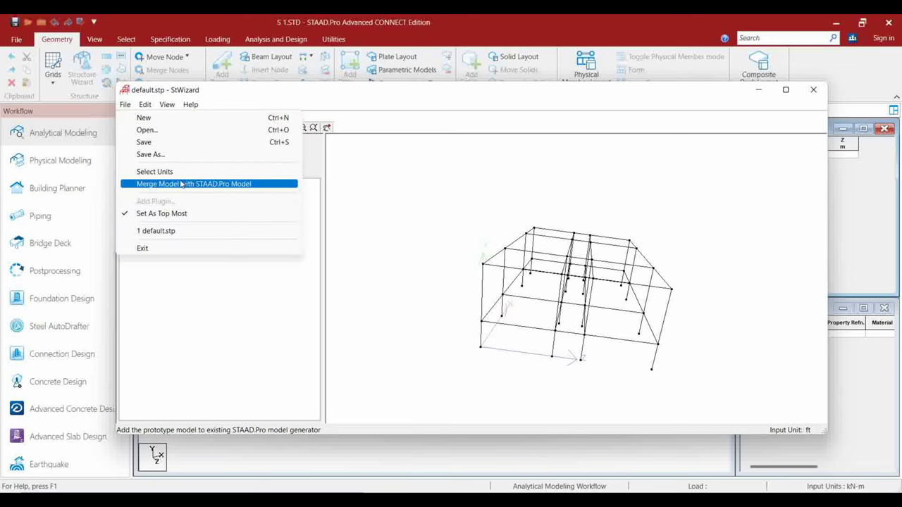
{"action": "left_click", "coordinate": [813, 90]}
{"action": "left_click", "coordinate": [814, 90]}
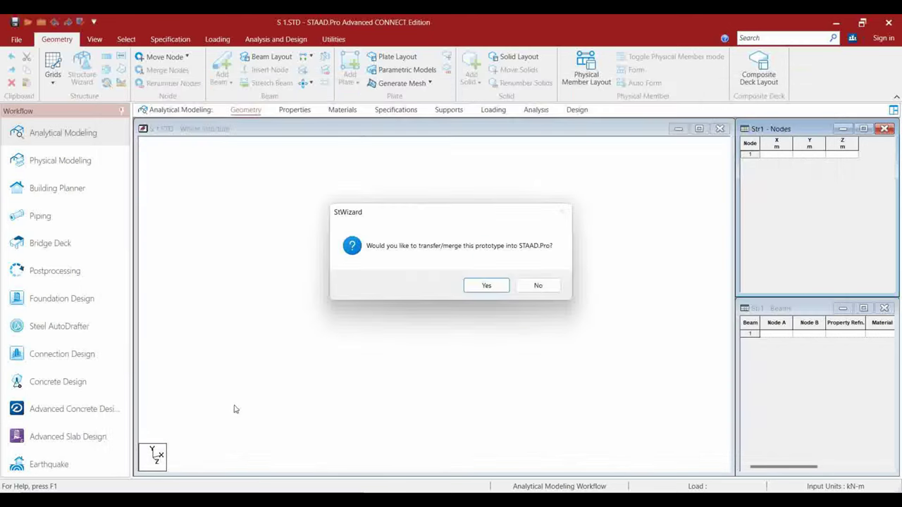
{"action": "left_click", "coordinate": [485, 285]}
{"action": "left_click", "coordinate": [579, 252]}
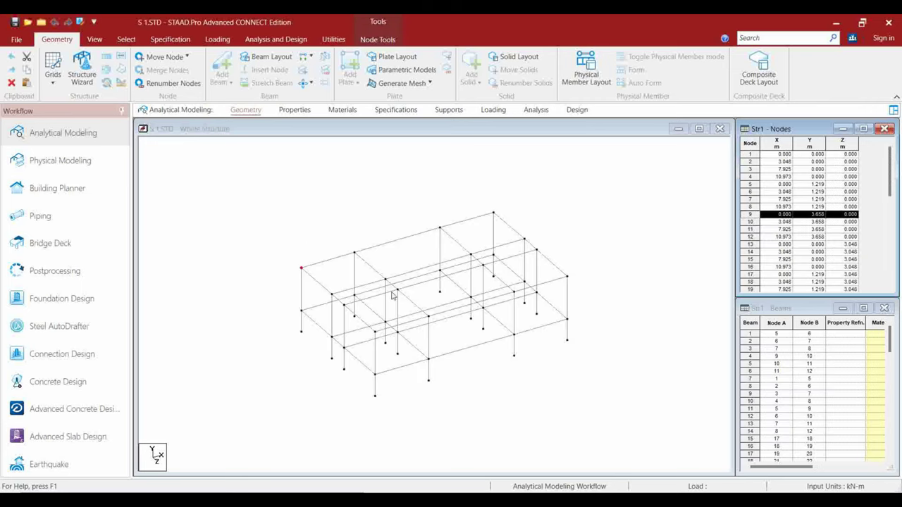
{"action": "left_click", "coordinate": [313, 268]}
{"action": "left_click", "coordinate": [749, 199]}
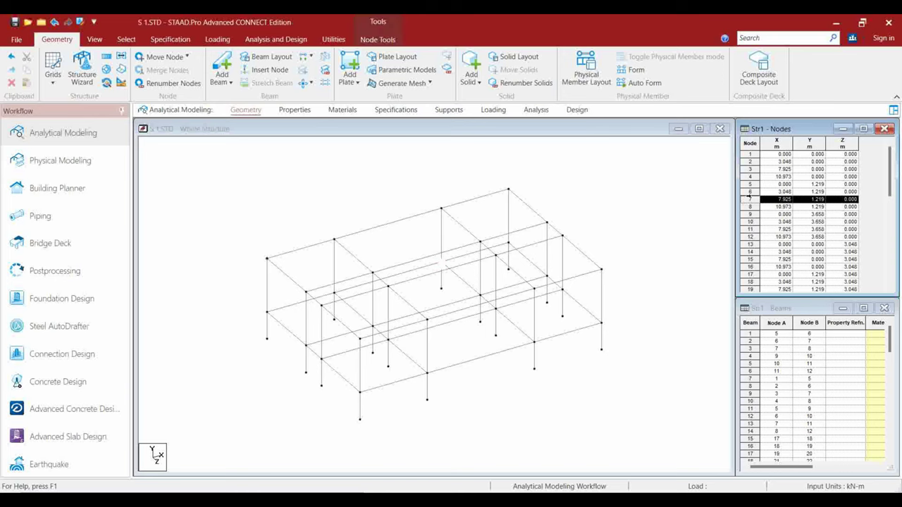
{"action": "left_click", "coordinate": [655, 212]}
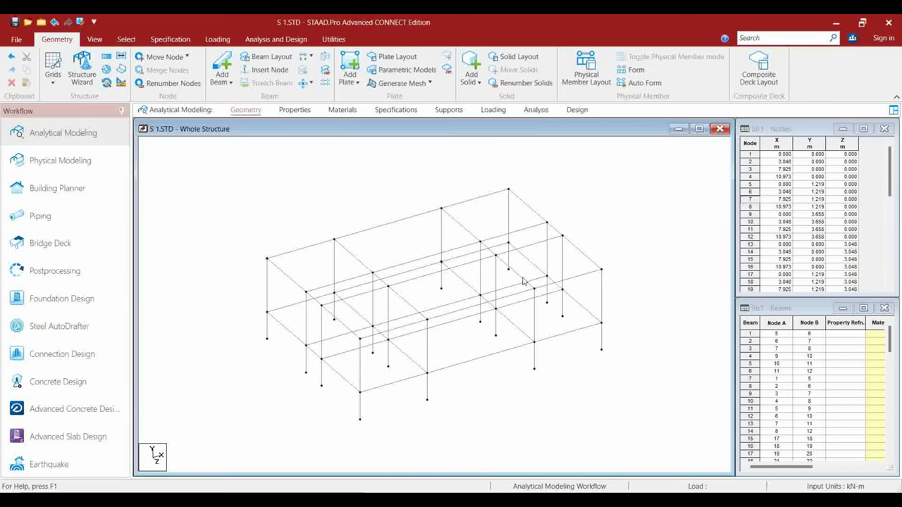
Step: Define a rectangular concrete section property with YD 0.4 m and ZD 0.3 m and add it to the model
{"action": "left_click", "coordinate": [295, 110]}
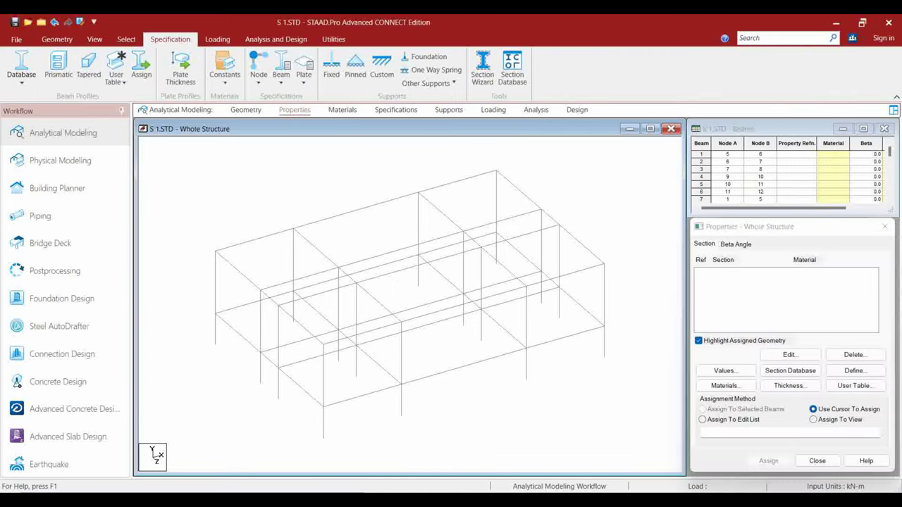
{"action": "left_click", "coordinate": [854, 371]}
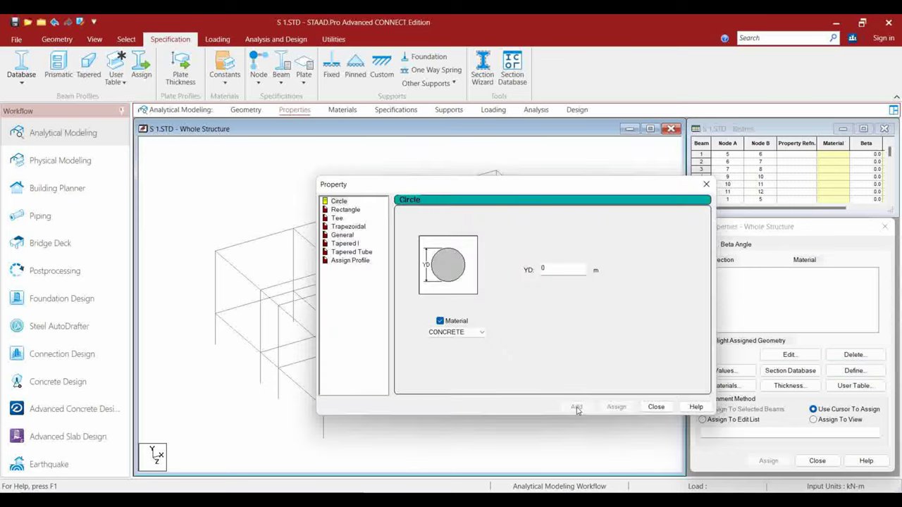
{"action": "left_click", "coordinate": [344, 209]}
{"action": "key", "text": "Tab"}
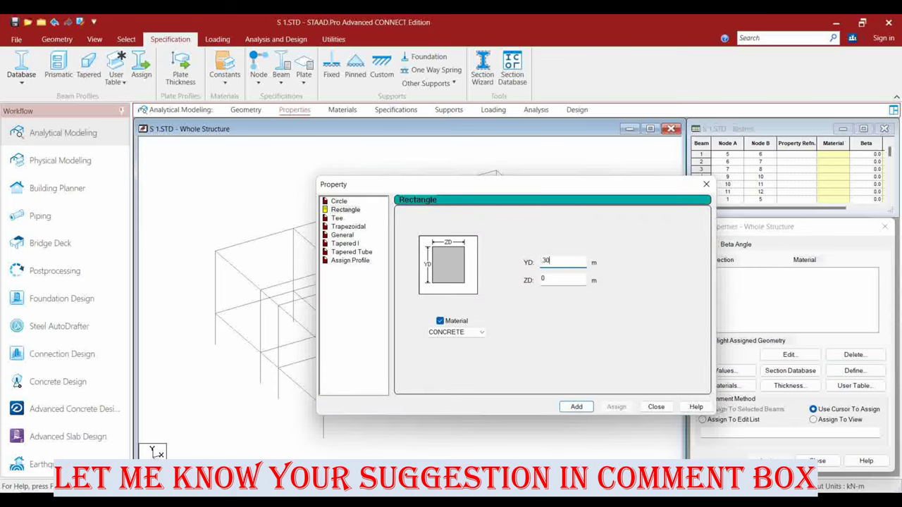
{"action": "key", "text": "Tab"}
{"action": "double_click", "coordinate": [547, 262]}
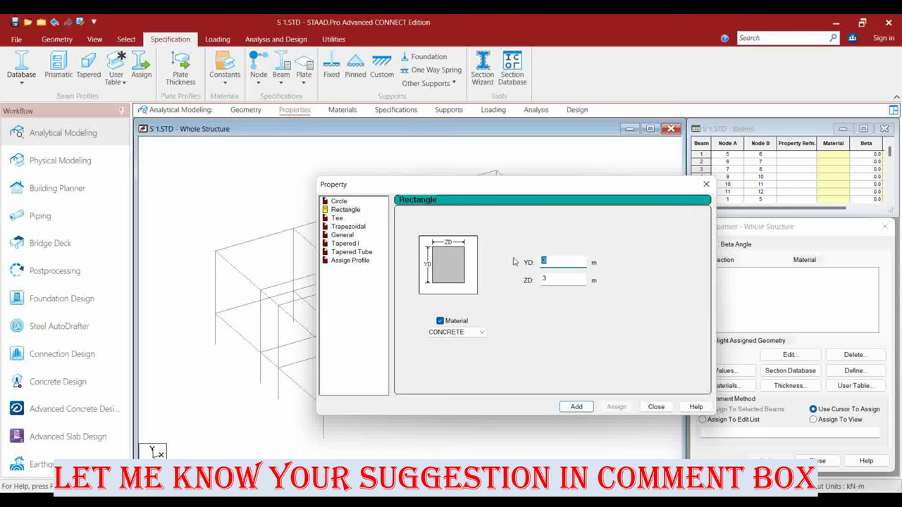
{"action": "left_click", "coordinate": [576, 407]}
Step: Add a second rectangular concrete section with YD 0.3 m and ZD 0.3 m, and finish defining properties
{"action": "double_click", "coordinate": [544, 261]}
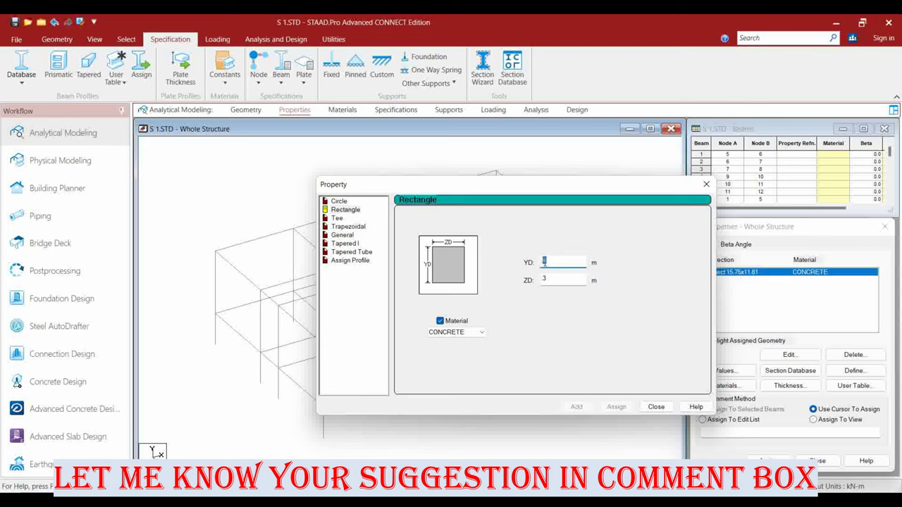
{"action": "type", "text": "3"}
{"action": "left_click", "coordinate": [577, 406]}
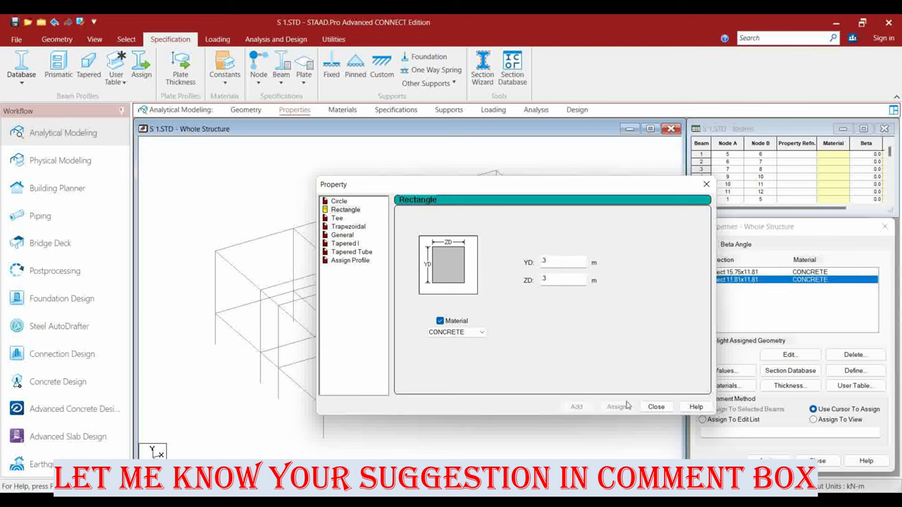
{"action": "left_click", "coordinate": [656, 407]}
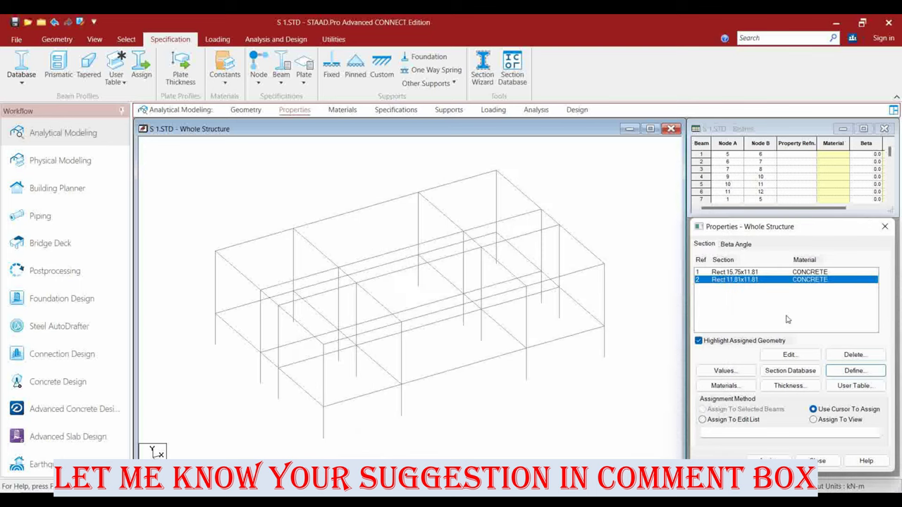
Step: Assign the Rect 15.75x11.81 concrete section to all members parallel to the Y axis
{"action": "left_click", "coordinate": [740, 272]}
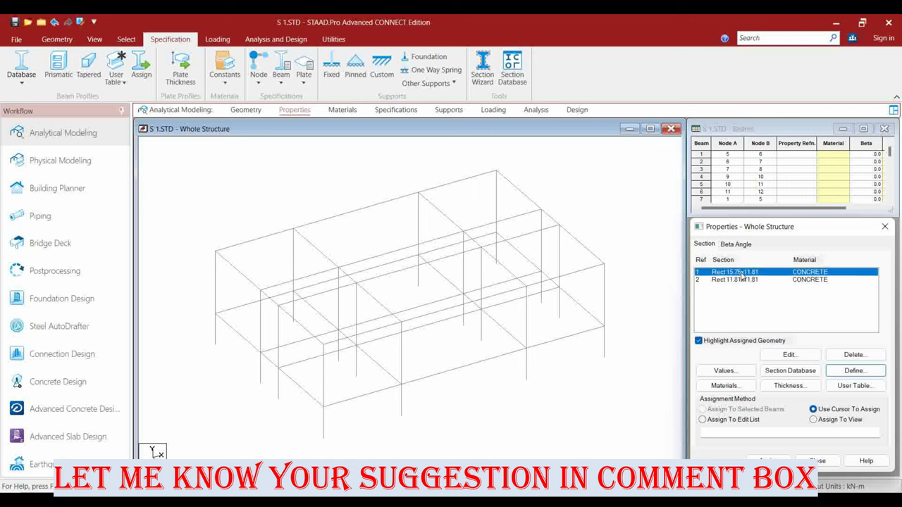
{"action": "left_click", "coordinate": [124, 39]}
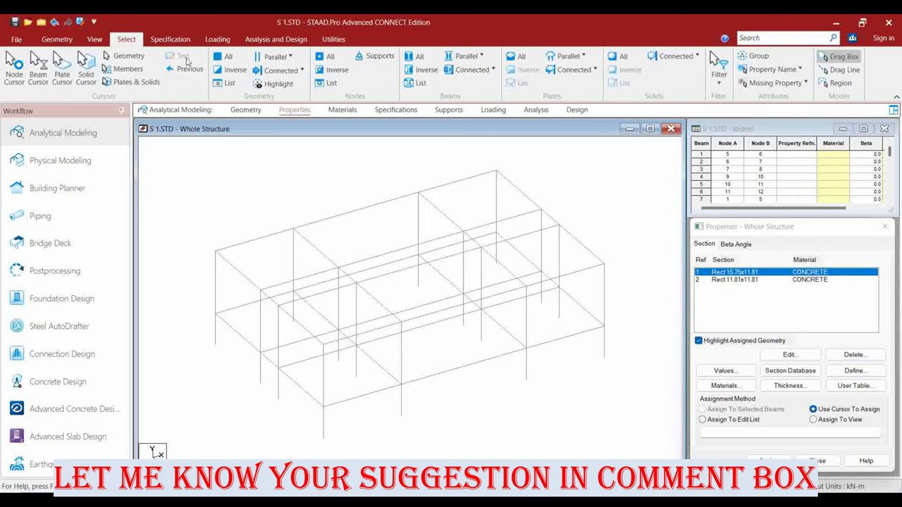
{"action": "left_click", "coordinate": [482, 56]}
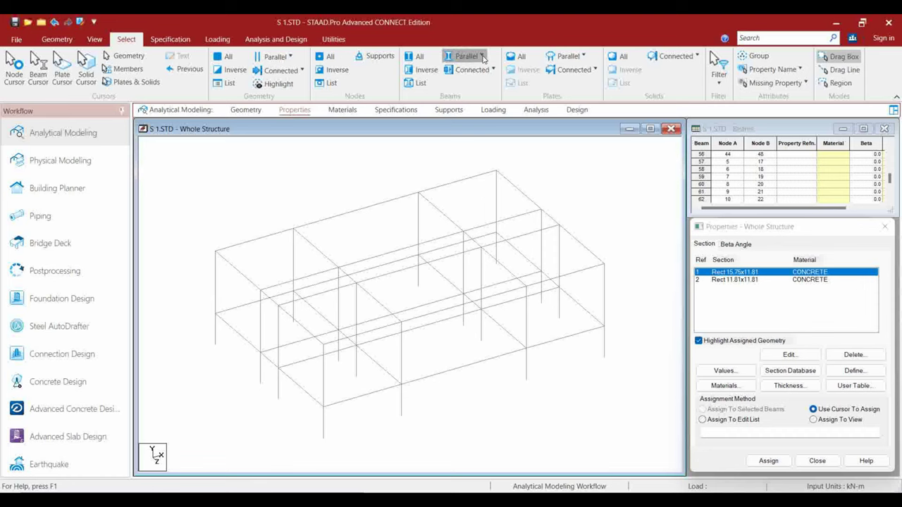
{"action": "left_click", "coordinate": [469, 89]}
{"action": "left_click", "coordinate": [473, 89]}
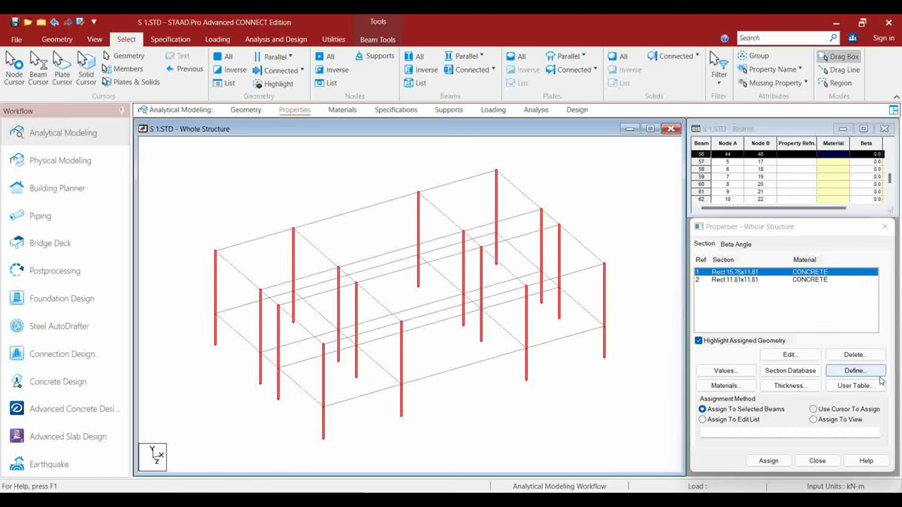
{"action": "left_click", "coordinate": [768, 460]}
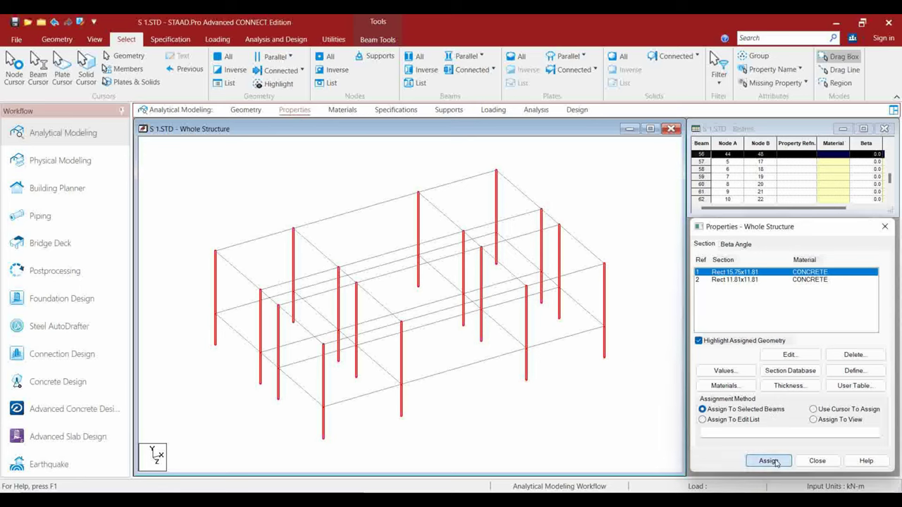
{"action": "left_click", "coordinate": [810, 382]}
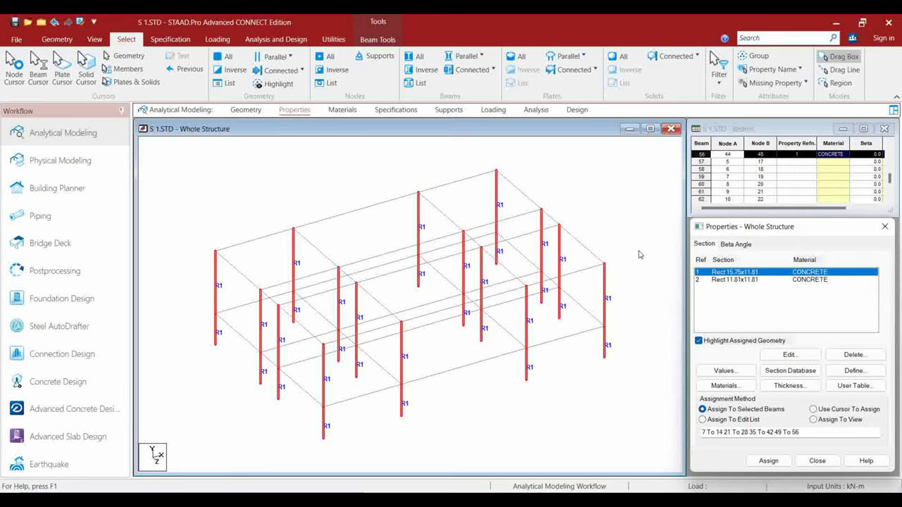
{"action": "left_click", "coordinate": [467, 57]}
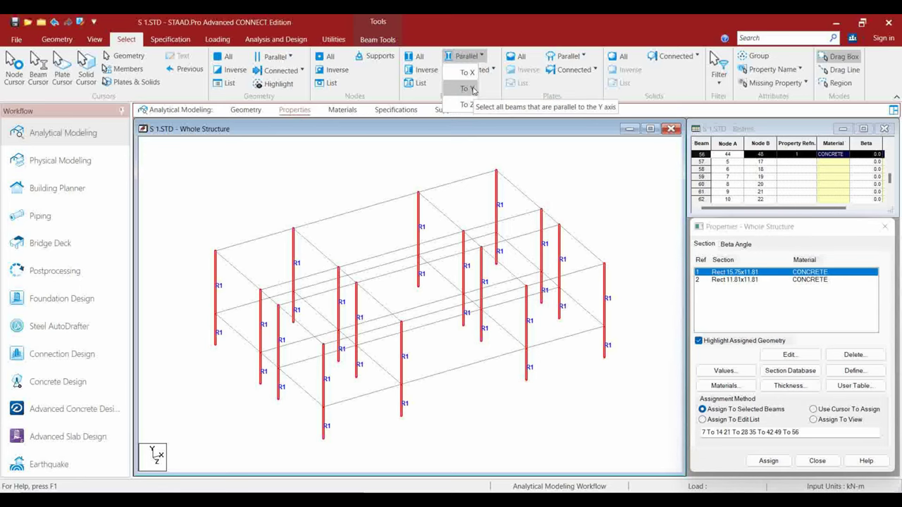
{"action": "left_click", "coordinate": [468, 89]}
{"action": "left_click", "coordinate": [467, 56]}
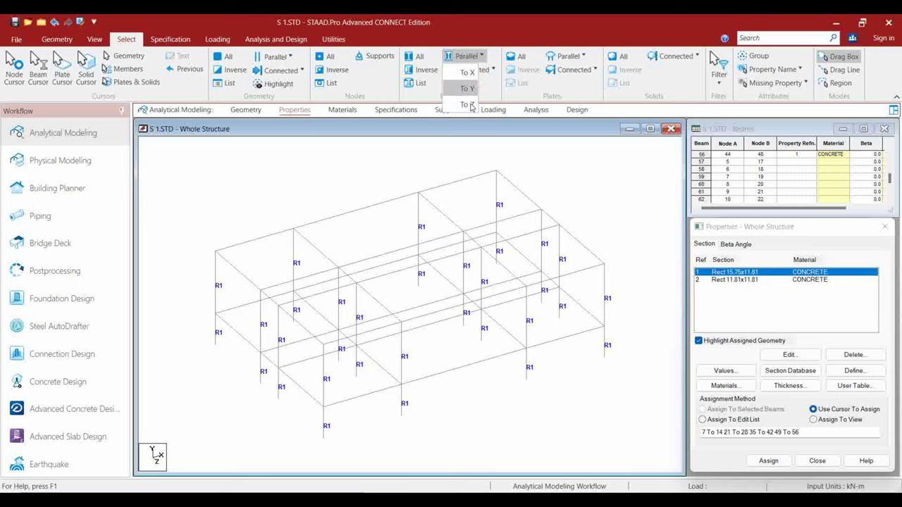
{"action": "left_click", "coordinate": [468, 72]}
{"action": "left_click", "coordinate": [466, 56]}
{"action": "left_click", "coordinate": [474, 82]}
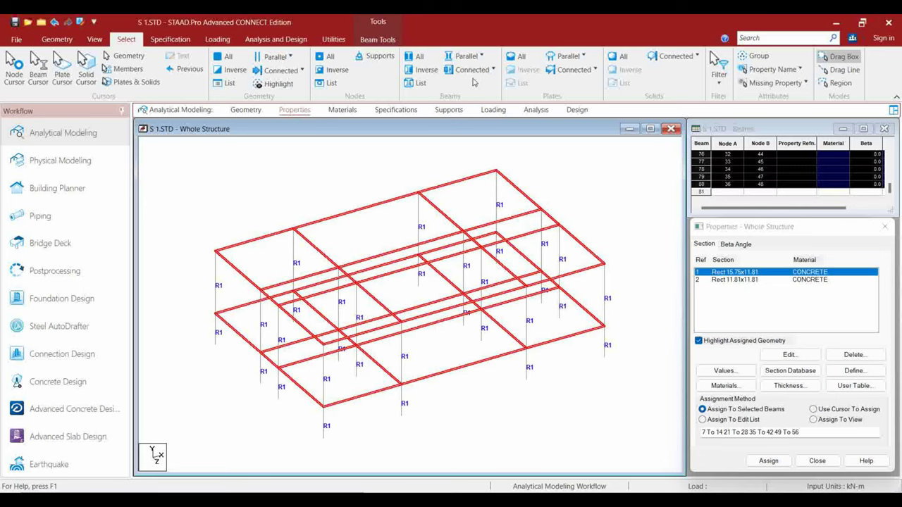
Step: Assign the Rect 11.81x11.81 concrete section to all beams parallel to the X and Z axes
{"action": "left_click", "coordinate": [736, 280]}
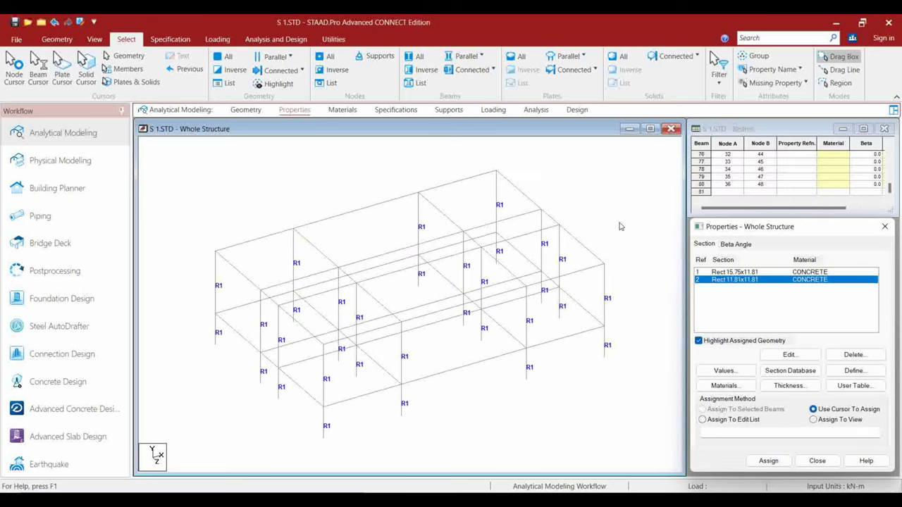
{"action": "left_click", "coordinate": [469, 56]}
{"action": "left_click", "coordinate": [485, 90]}
{"action": "left_click", "coordinate": [469, 57]}
{"action": "left_click", "coordinate": [480, 82]}
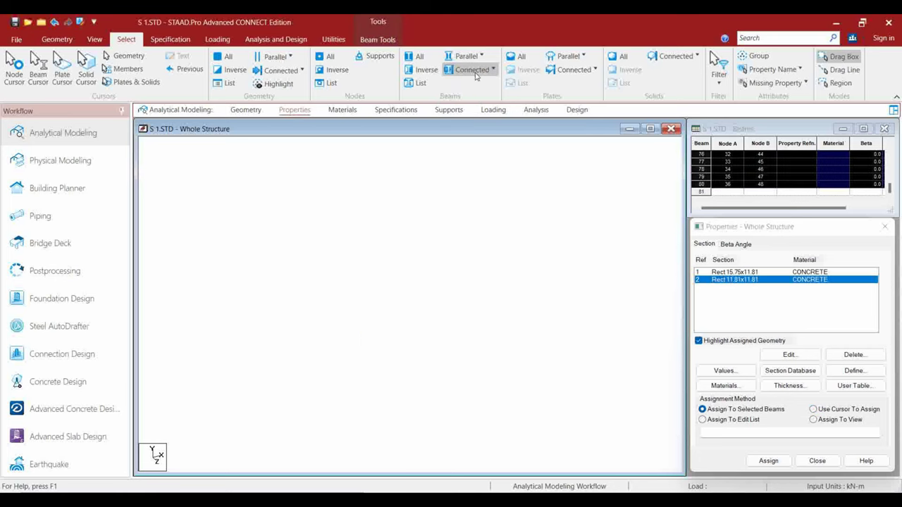
{"action": "left_click", "coordinate": [769, 461]}
{"action": "left_click", "coordinate": [808, 380]}
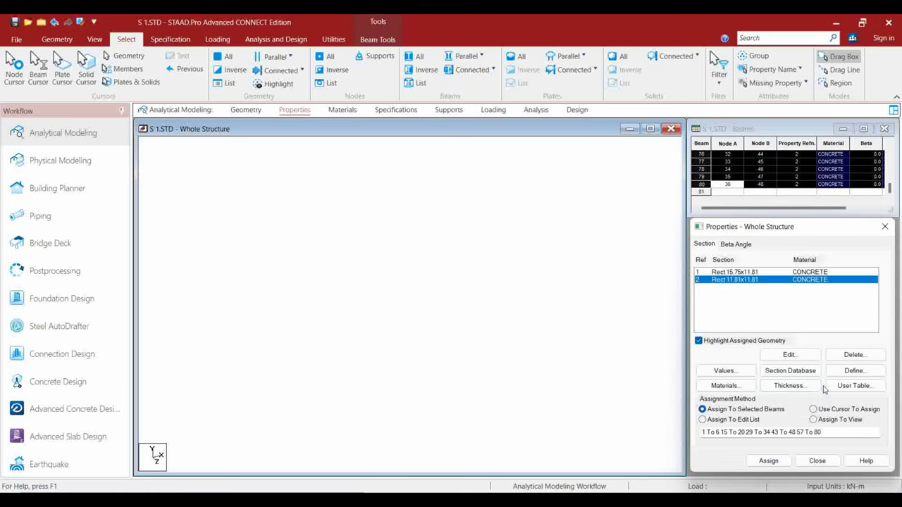
Step: Assign the CONCRETE material to all frame members and clear the member selection
{"action": "left_click", "coordinate": [342, 110]}
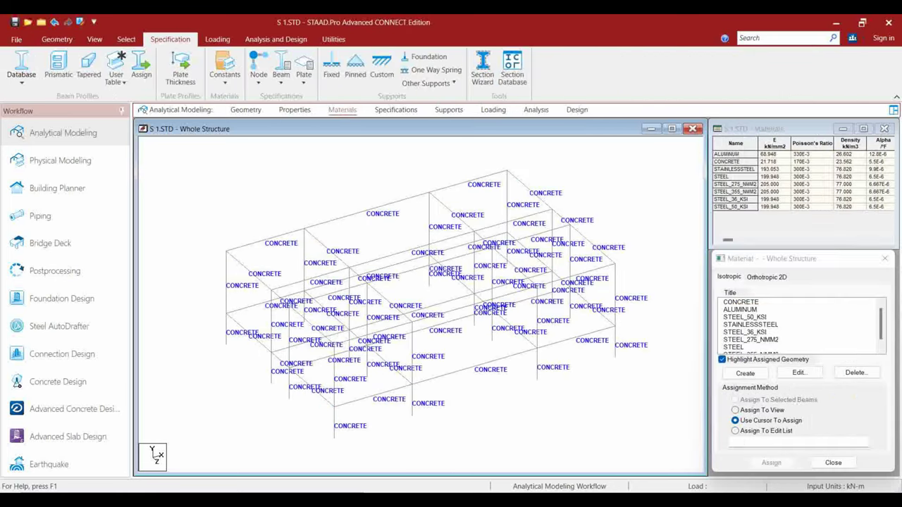
{"action": "left_click", "coordinate": [758, 305]}
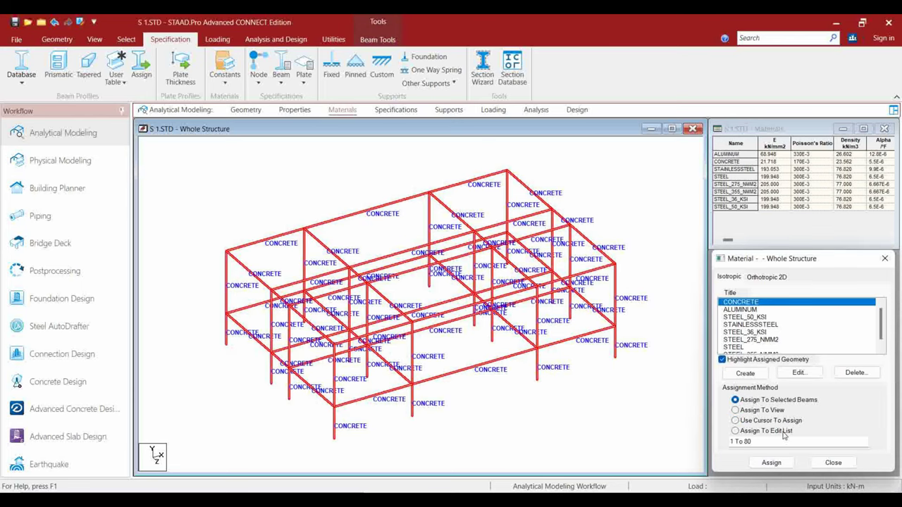
{"action": "key", "text": "Return"}
{"action": "left_click", "coordinate": [822, 399]}
{"action": "left_click", "coordinate": [401, 109]}
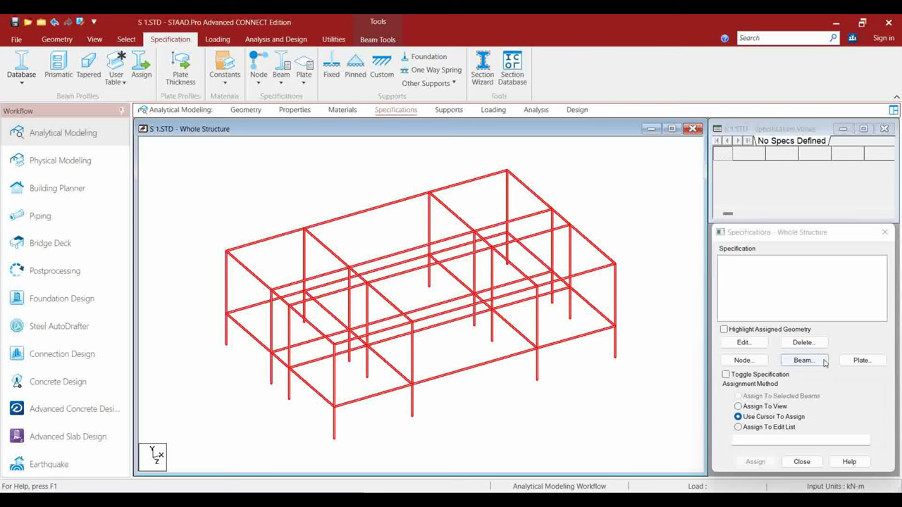
{"action": "left_click", "coordinate": [637, 390]}
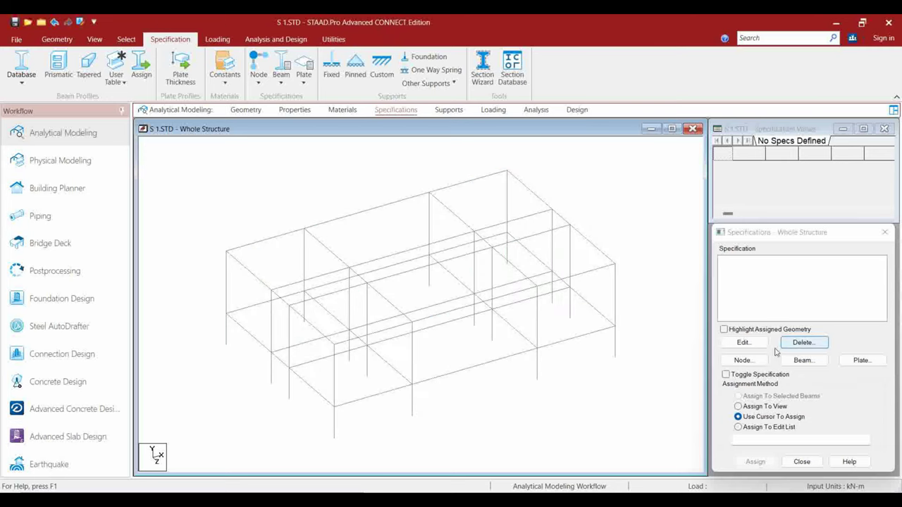
Step: Create an Enforced support definition and pick it for assignment
{"action": "left_click", "coordinate": [449, 109]}
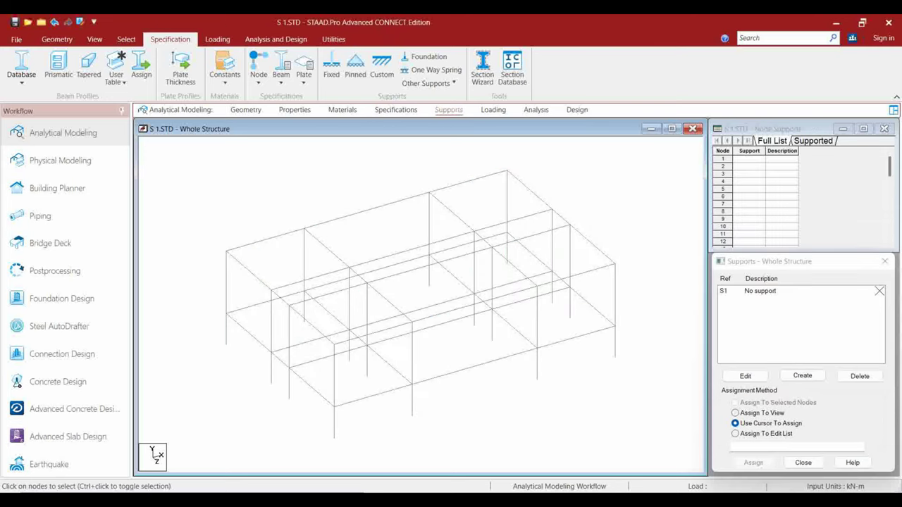
{"action": "left_click", "coordinate": [802, 376]}
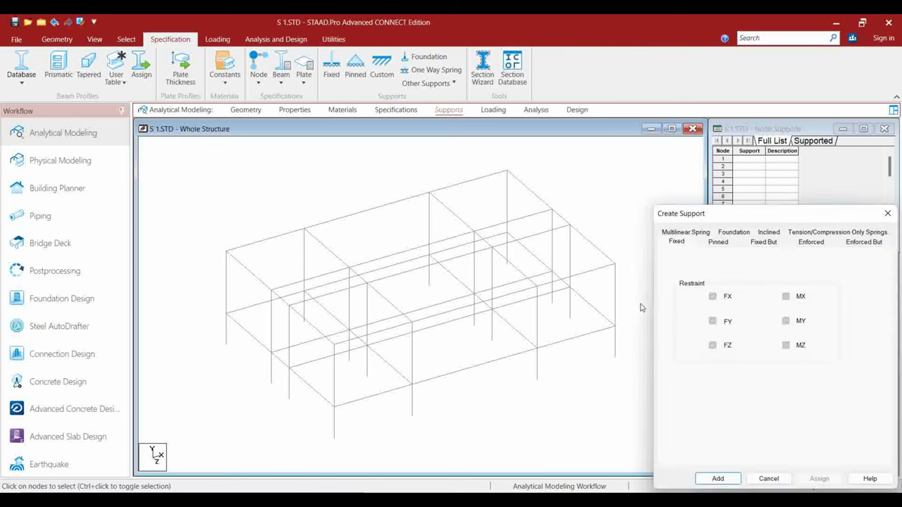
{"action": "left_click", "coordinate": [763, 242]}
{"action": "left_click", "coordinate": [812, 243]}
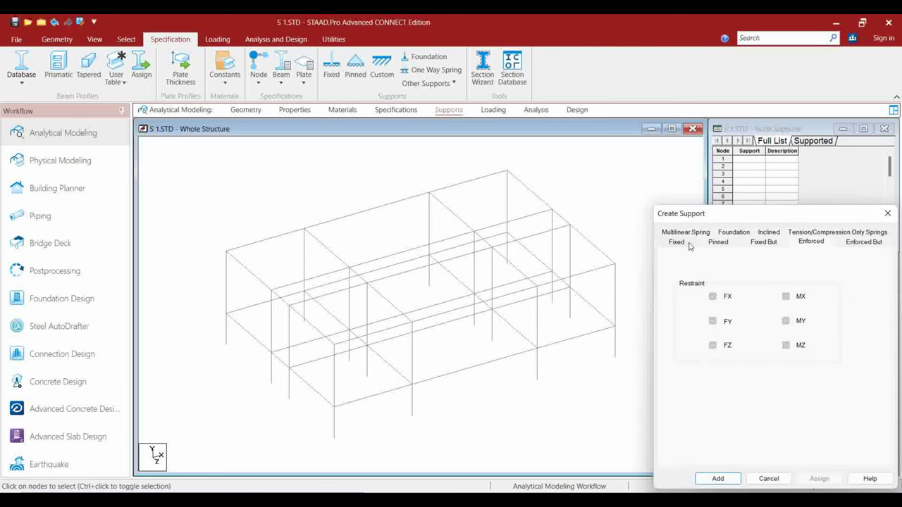
{"action": "left_click", "coordinate": [718, 479]}
{"action": "left_click", "coordinate": [878, 301]}
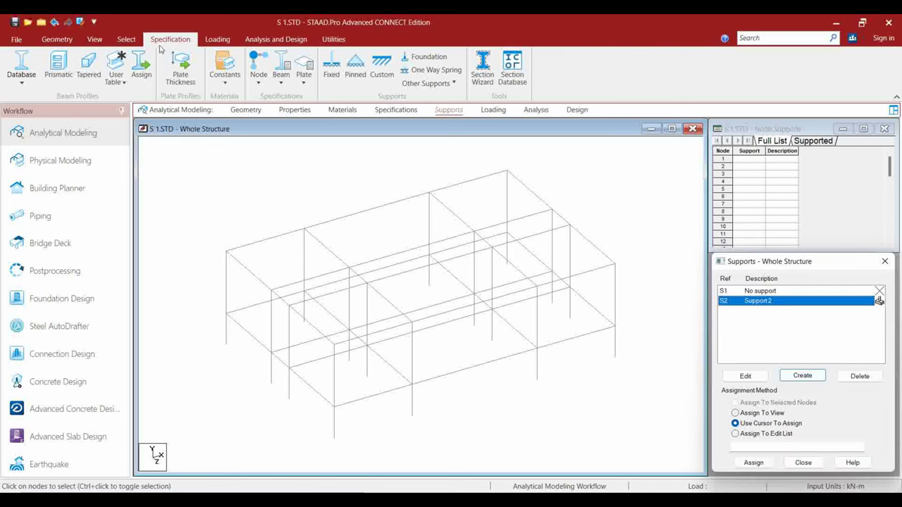
Step: Assign the new support to all column base nodes, selecting them in an elevation view, and return to the isometric view
{"action": "left_click", "coordinate": [94, 39]}
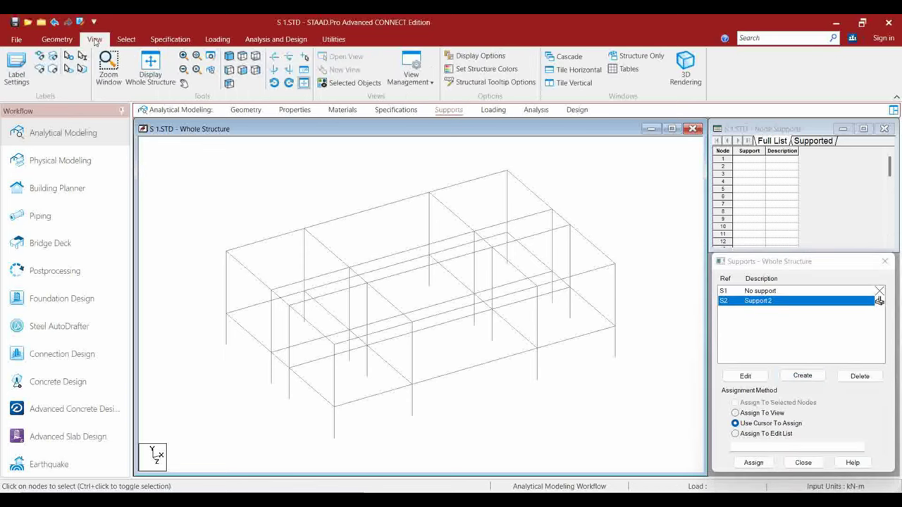
{"action": "left_click", "coordinate": [232, 58]}
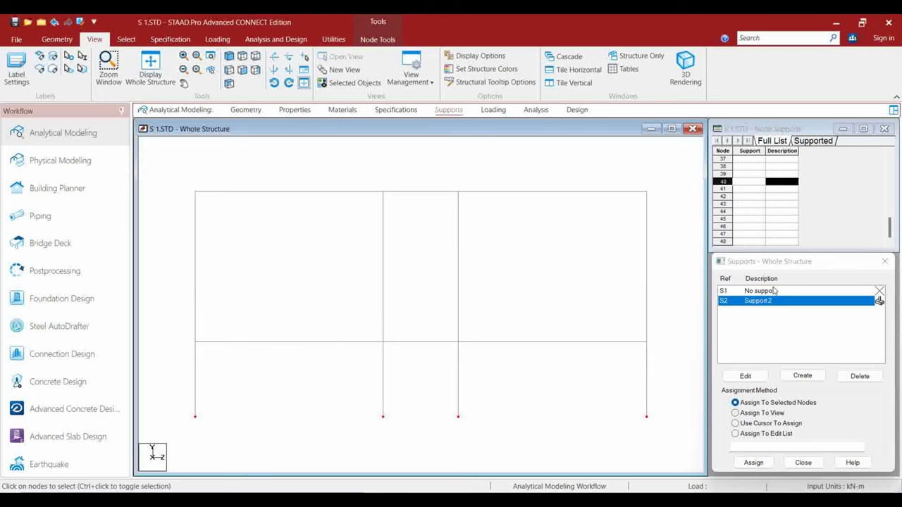
{"action": "left_click", "coordinate": [765, 468]}
{"action": "left_click", "coordinate": [825, 399]}
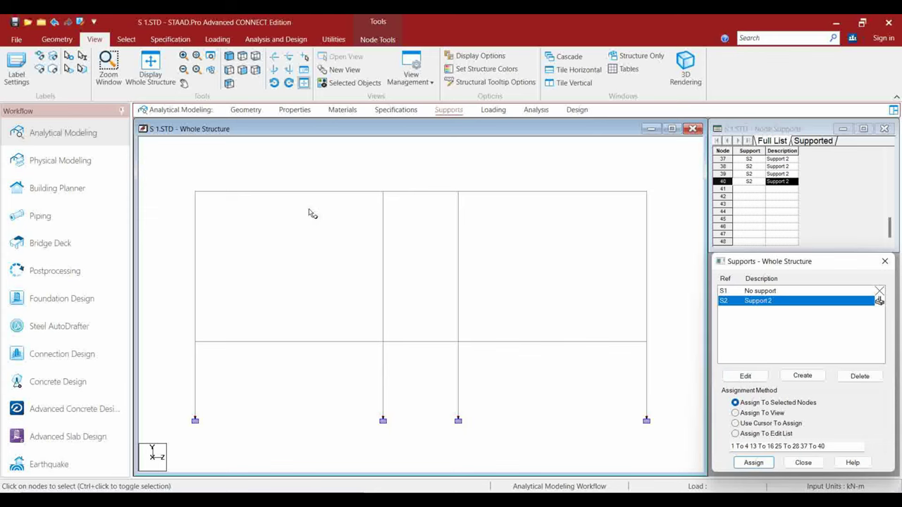
{"action": "left_click", "coordinate": [228, 57]}
{"action": "left_click", "coordinate": [407, 244]}
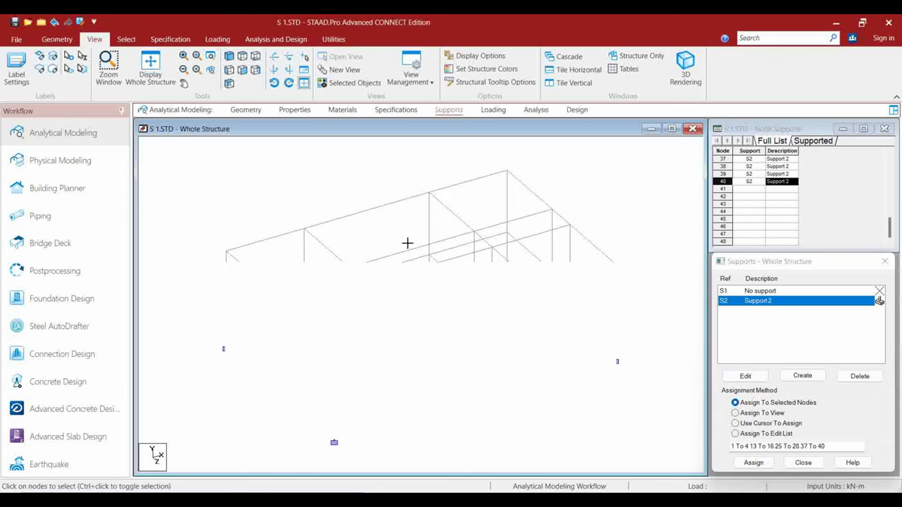
Step: Create primary load case 1 with loading type Dead and load case 2 with loading type Live
{"action": "left_click", "coordinate": [494, 110]}
{"action": "left_click", "coordinate": [733, 151]}
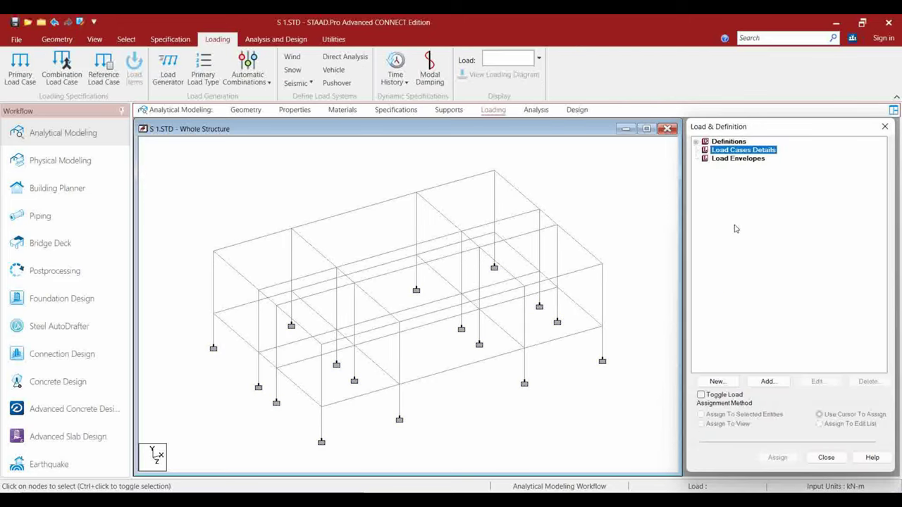
{"action": "left_click", "coordinate": [757, 384]}
{"action": "left_click", "coordinate": [632, 226]}
{"action": "left_click", "coordinate": [585, 234]}
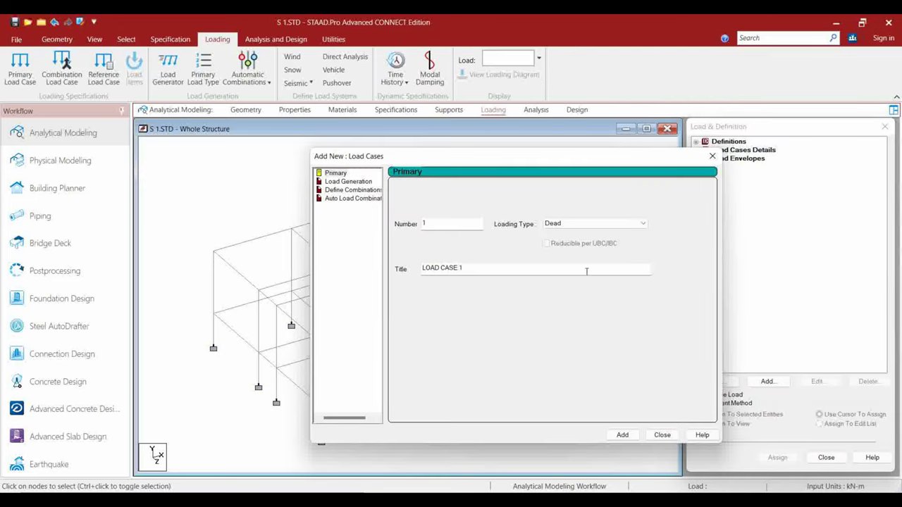
{"action": "left_click", "coordinate": [622, 435]}
{"action": "left_click", "coordinate": [643, 225]}
{"action": "left_click", "coordinate": [613, 243]}
{"action": "left_click", "coordinate": [627, 435]}
{"action": "left_click", "coordinate": [631, 224]}
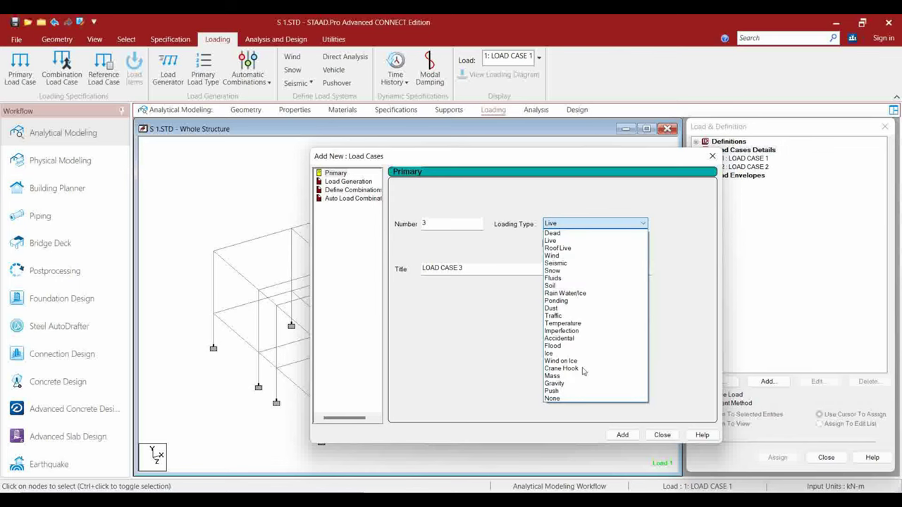
{"action": "left_click", "coordinate": [672, 437]}
{"action": "left_click", "coordinate": [663, 434]}
Step: Add a selfweight load in the Y direction with factor -1 to load case 1
{"action": "left_click", "coordinate": [749, 158]}
{"action": "left_click", "coordinate": [766, 381]}
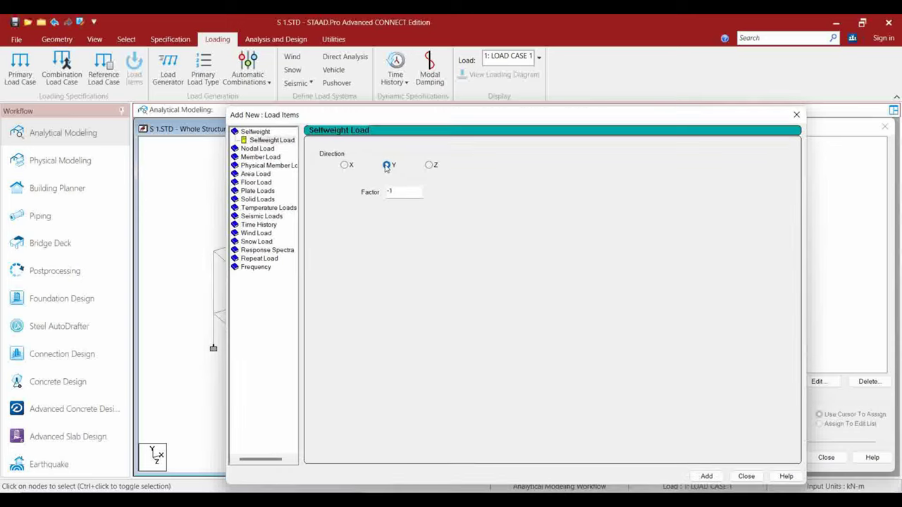
{"action": "left_click_drag", "start_coordinate": [399, 192], "coordinate": [361, 197]}
{"action": "left_click", "coordinate": [707, 476]}
{"action": "left_click", "coordinate": [746, 476]}
Step: Add a concentrated member force of -20 kN in the GY direction with d1 and d2 of 2 m to load case 2
{"action": "left_click", "coordinate": [749, 175]}
{"action": "left_click", "coordinate": [766, 381]}
{"action": "left_click", "coordinate": [259, 157]}
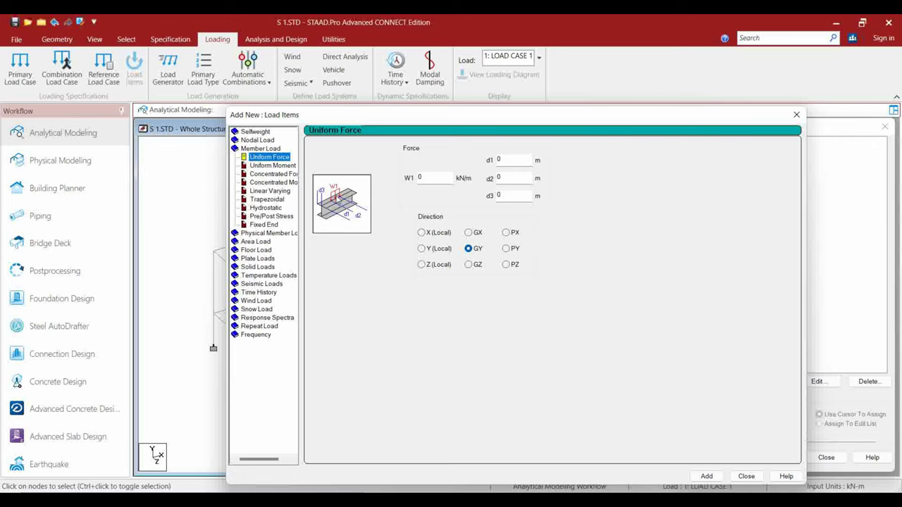
{"action": "left_click", "coordinate": [273, 174]}
{"action": "key", "text": "Tab"}
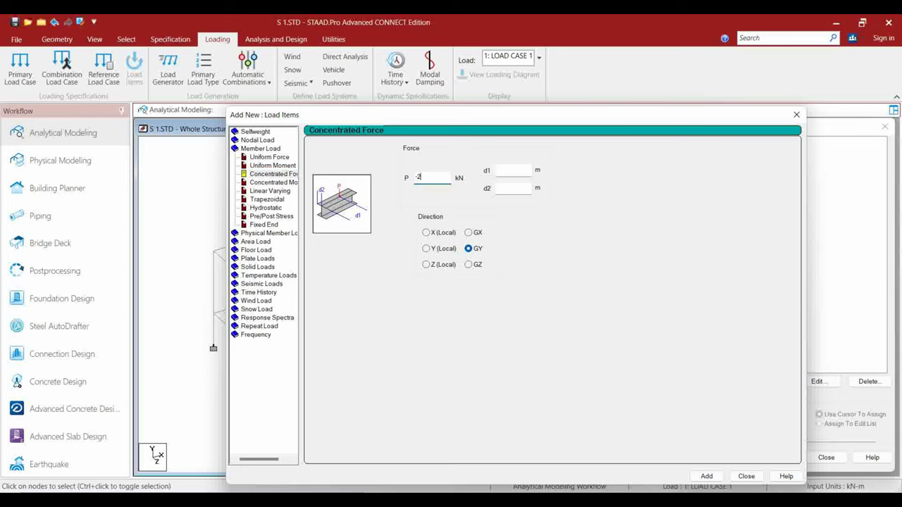
{"action": "left_click", "coordinate": [510, 168]}
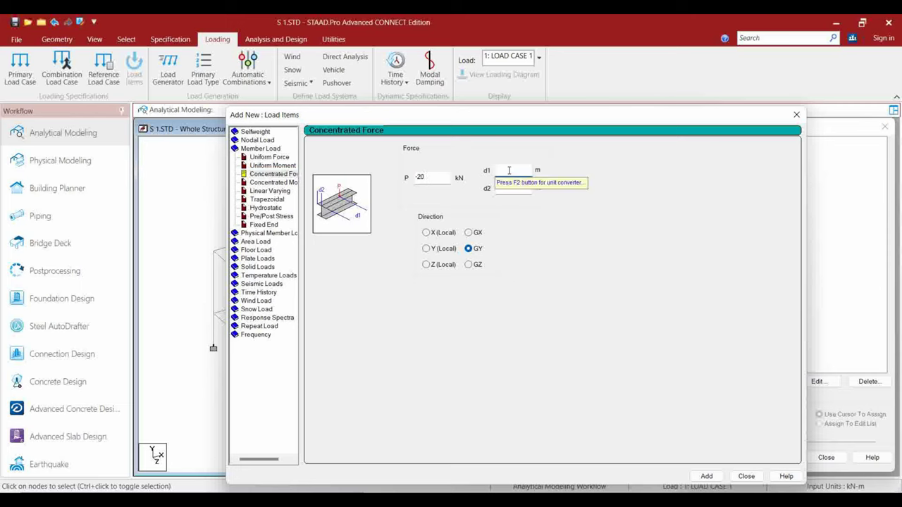
{"action": "type", "text": "2"}
{"action": "left_click", "coordinate": [510, 186]}
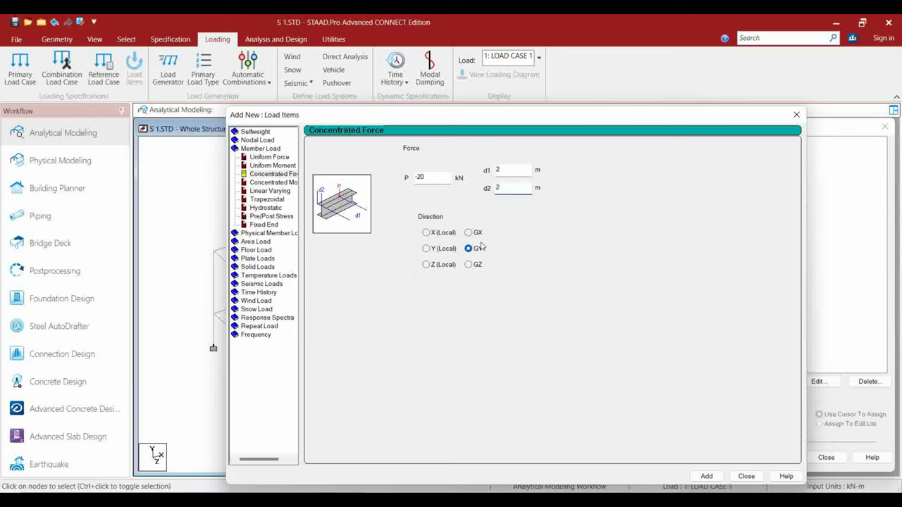
{"action": "left_click", "coordinate": [707, 477]}
{"action": "left_click", "coordinate": [747, 476]}
Step: Assign the selfweight load of load case 1 to the whole structure in view
{"action": "left_click", "coordinate": [765, 167]}
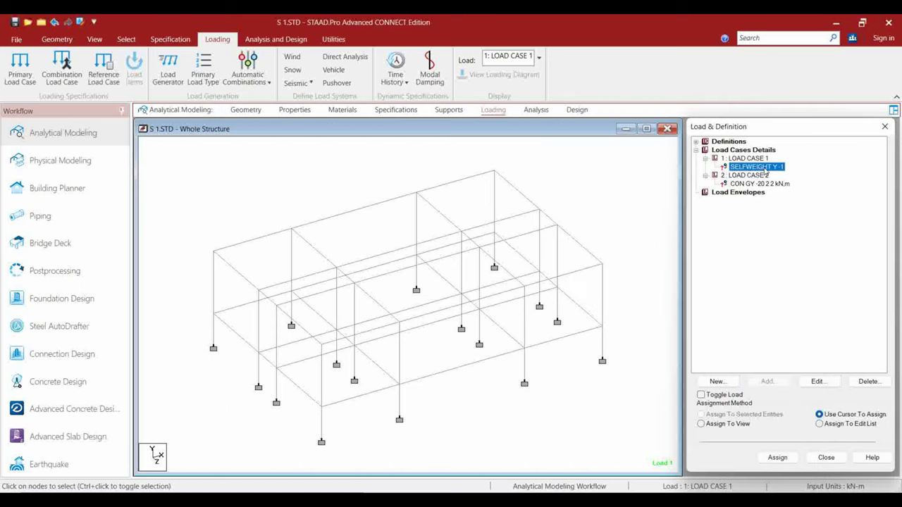
{"action": "left_click", "coordinate": [733, 424]}
{"action": "left_click", "coordinate": [777, 458]}
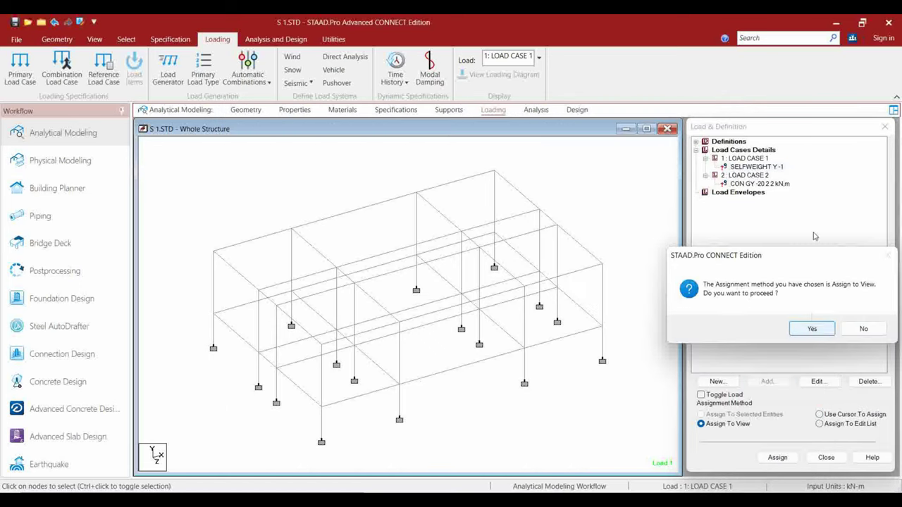
{"action": "left_click", "coordinate": [812, 328]}
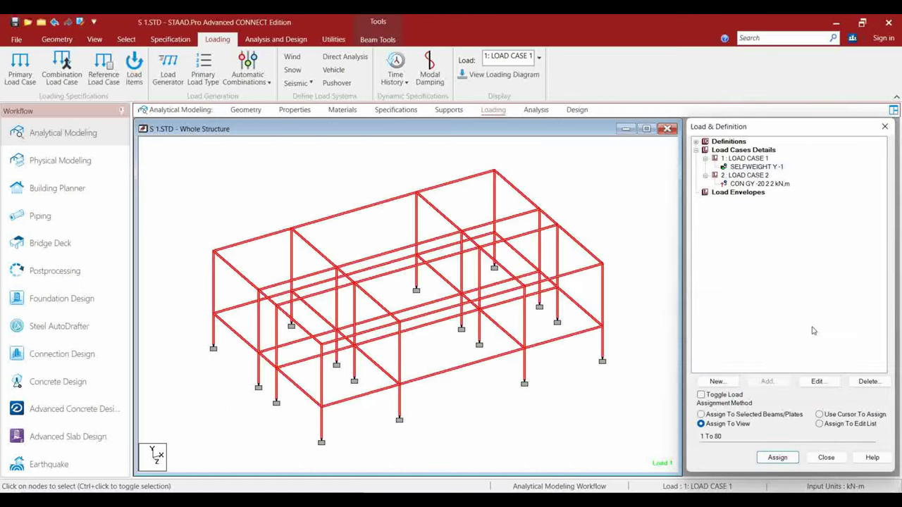
Step: Assign the concentrated load of load case 2 to all beams parallel to the X and Z axes
{"action": "left_click", "coordinate": [773, 184]}
{"action": "left_click", "coordinate": [126, 38]}
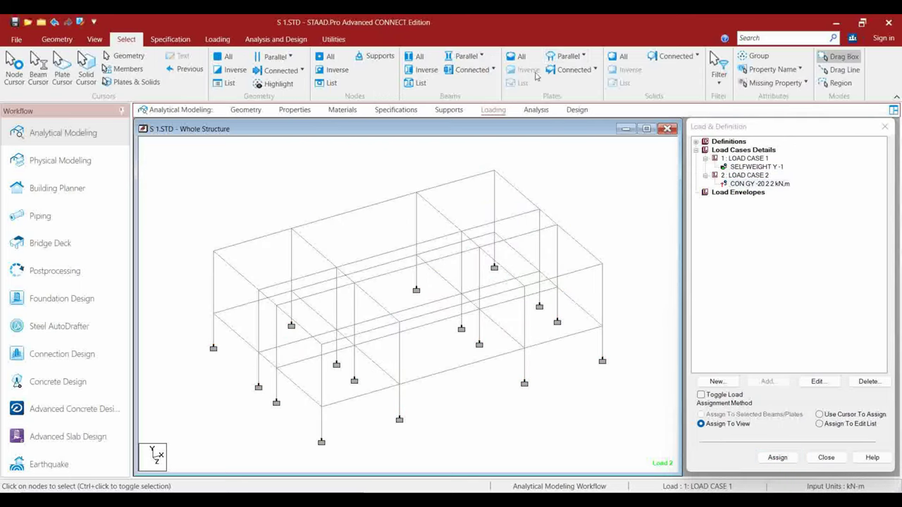
{"action": "left_click", "coordinate": [568, 58]}
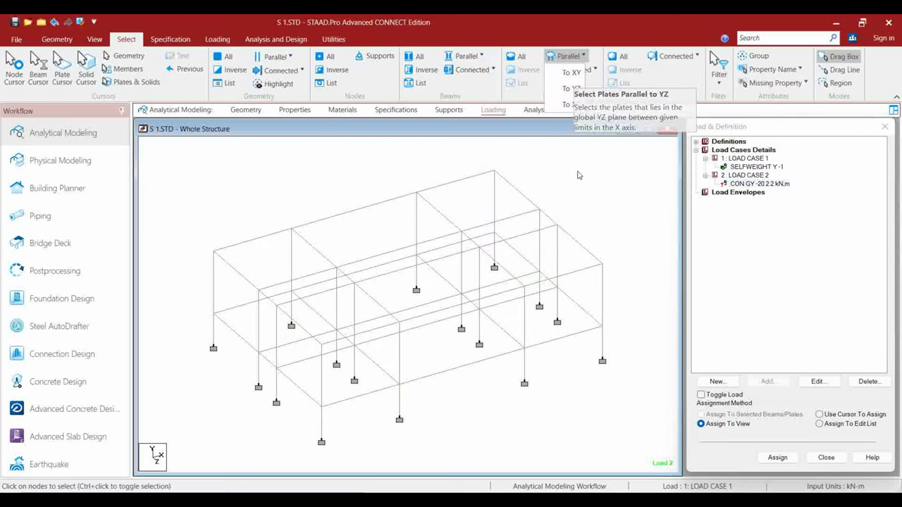
{"action": "left_click", "coordinate": [571, 104]}
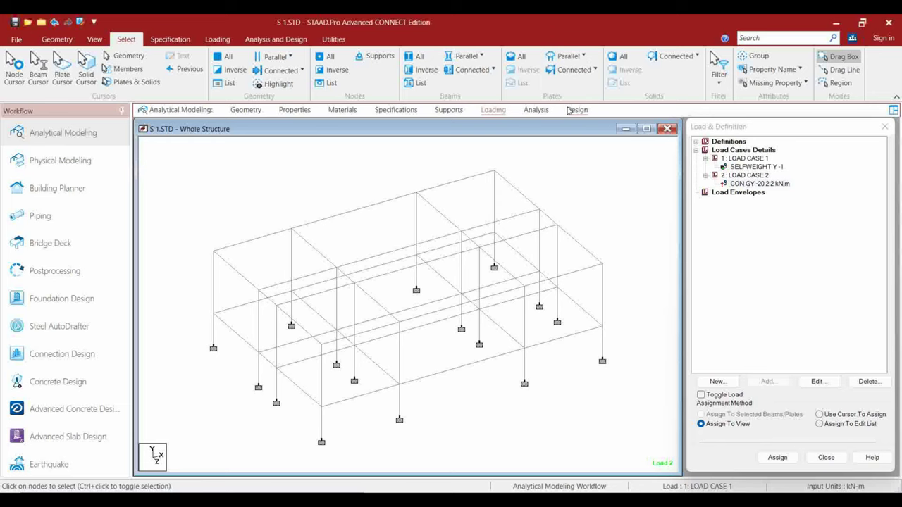
{"action": "left_click", "coordinate": [470, 56]}
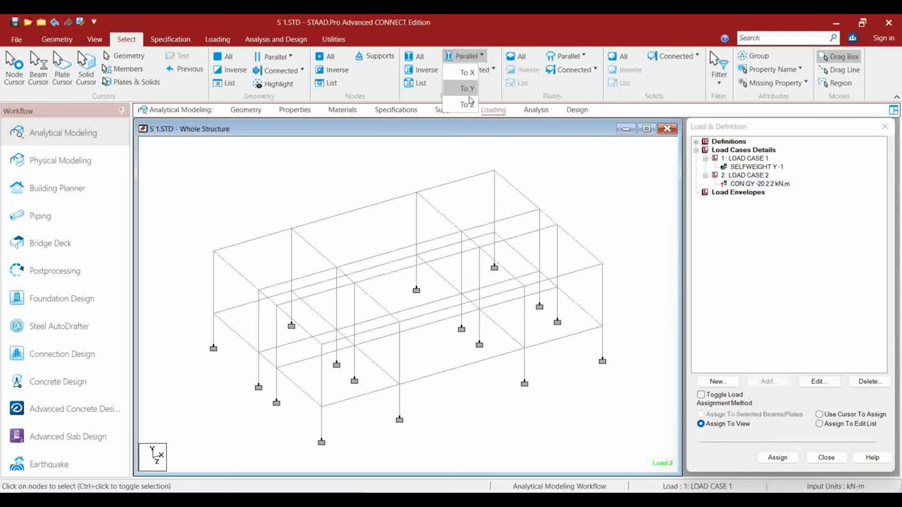
{"action": "left_click", "coordinate": [466, 100]}
{"action": "left_click", "coordinate": [470, 57]}
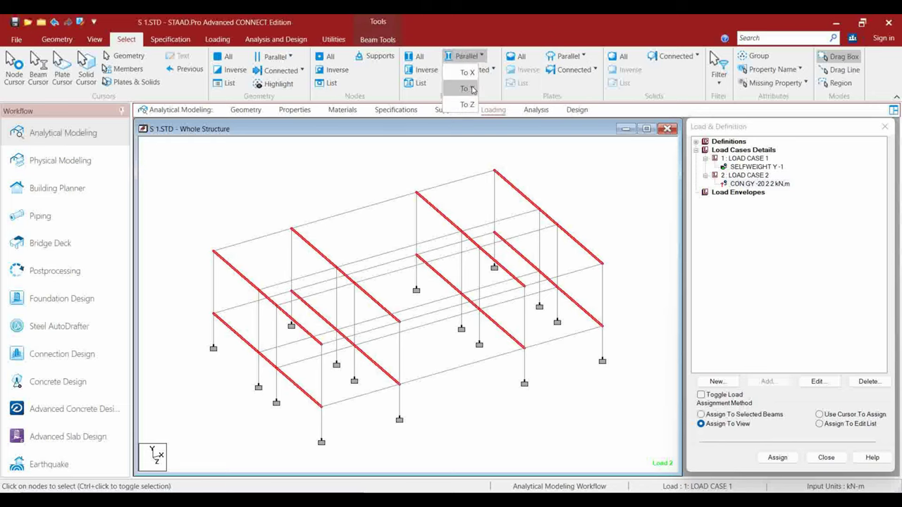
{"action": "left_click", "coordinate": [474, 77]}
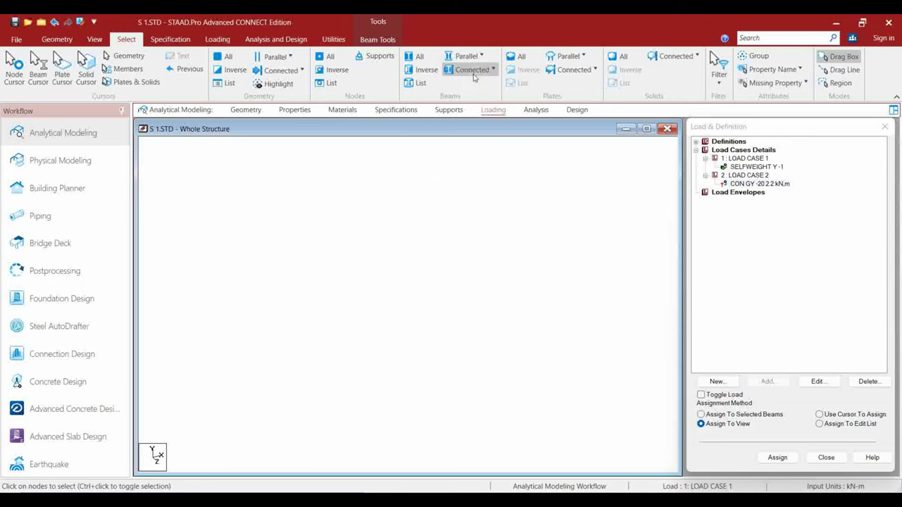
{"action": "left_click", "coordinate": [764, 415]}
{"action": "left_click", "coordinate": [778, 457]}
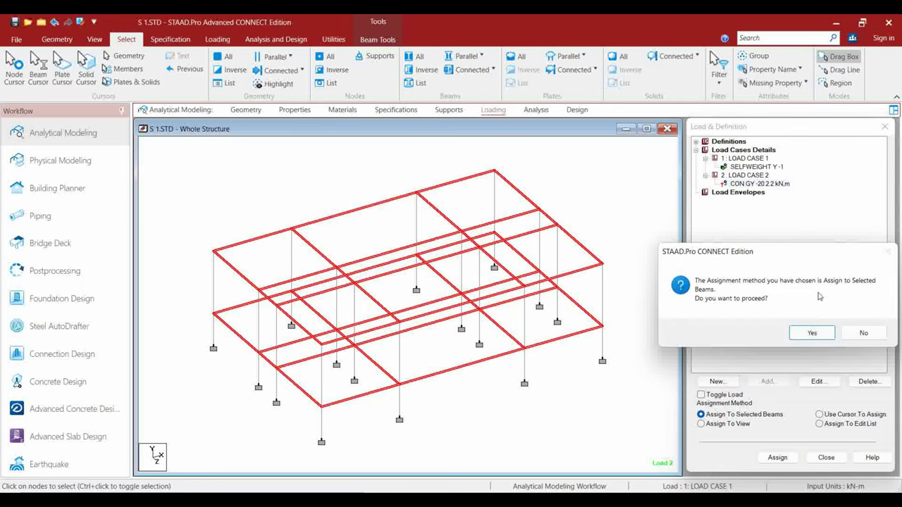
{"action": "left_click", "coordinate": [809, 332]}
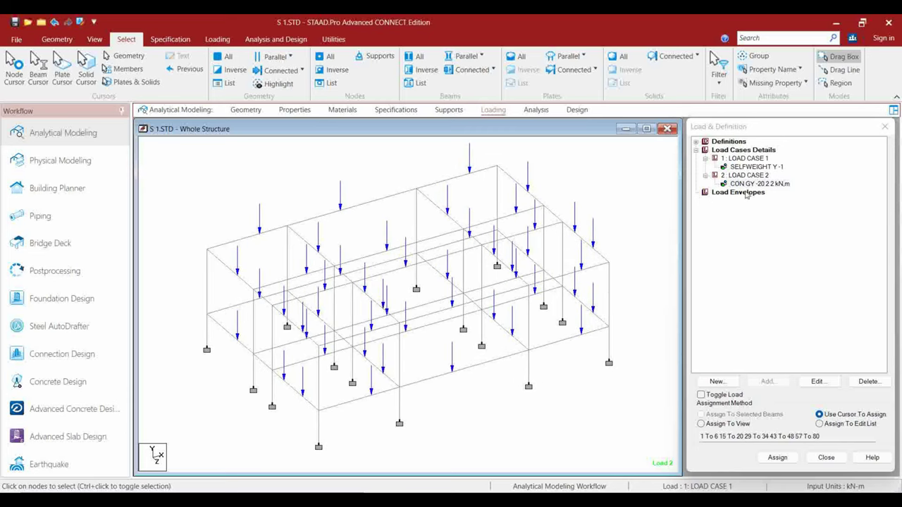
{"action": "left_click", "coordinate": [695, 142]}
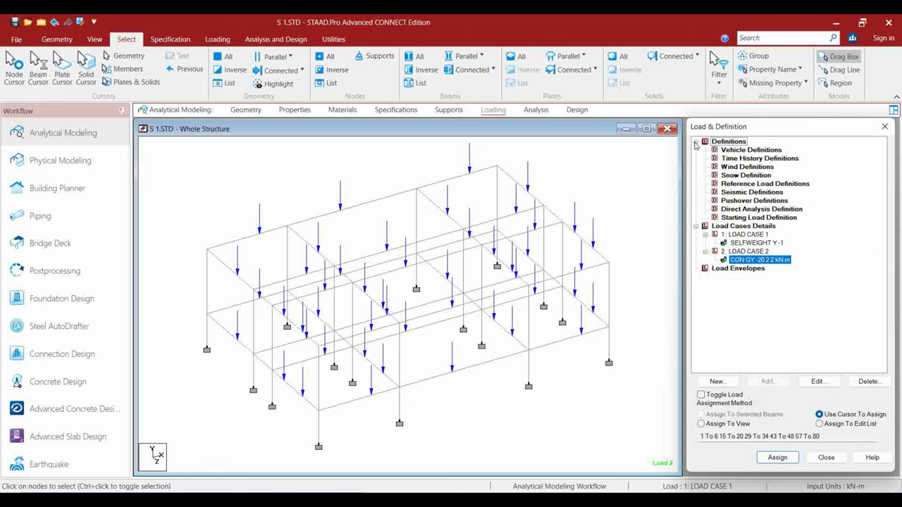
{"action": "left_click", "coordinate": [775, 151]}
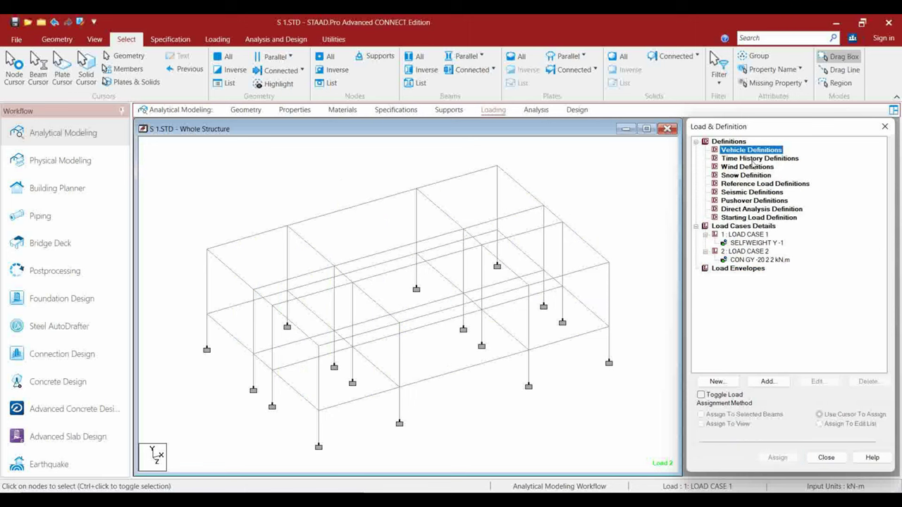
{"action": "left_click", "coordinate": [751, 168]}
{"action": "left_click", "coordinate": [696, 142]}
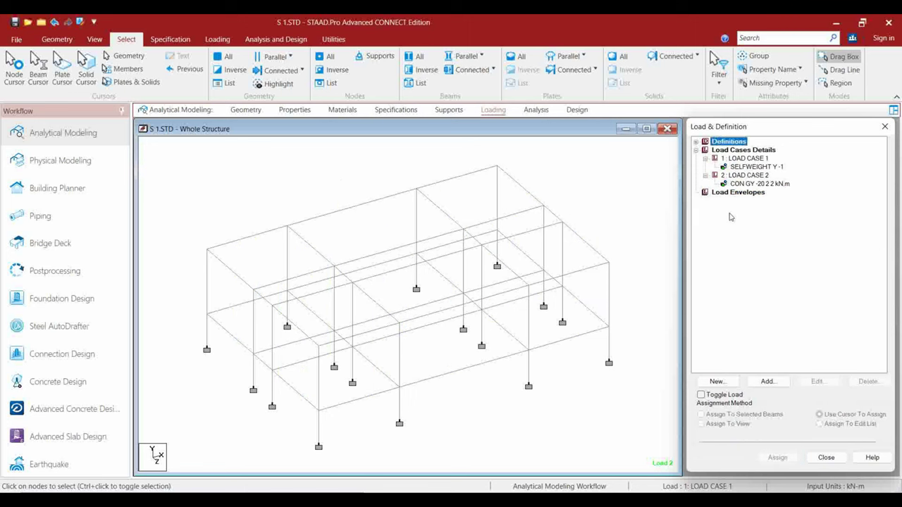
Step: Add load envelope 1 with type NONE and no load cases selected
{"action": "left_click", "coordinate": [726, 193]}
{"action": "left_click", "coordinate": [768, 382]}
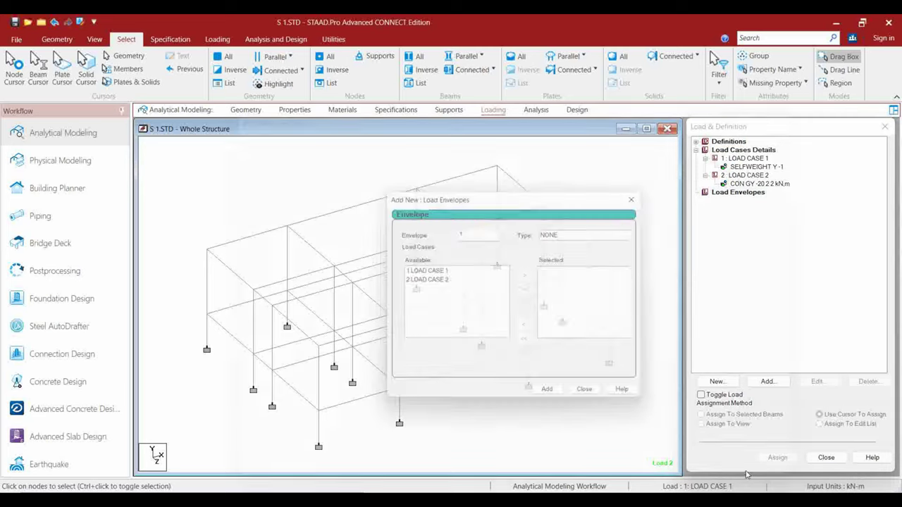
{"action": "key", "text": "Return"}
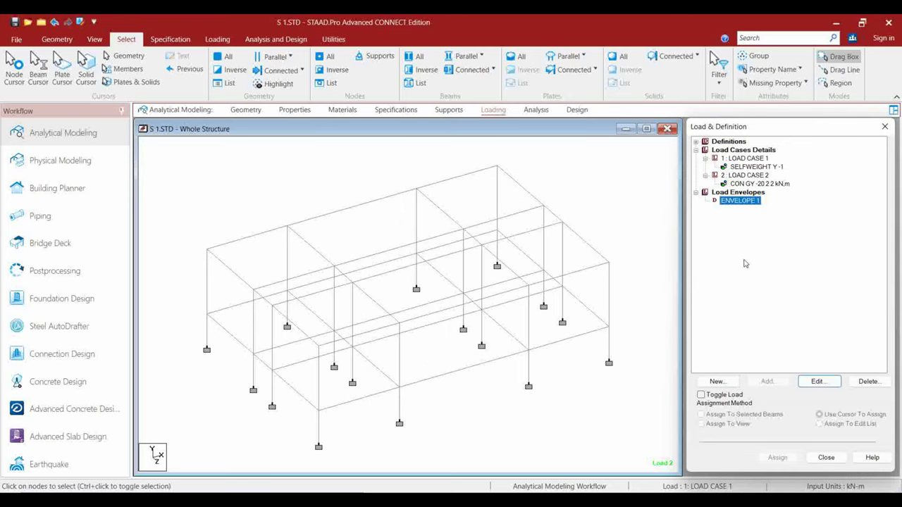
Step: Add a Perform Analysis command with the No Print option
{"action": "left_click", "coordinate": [530, 109]}
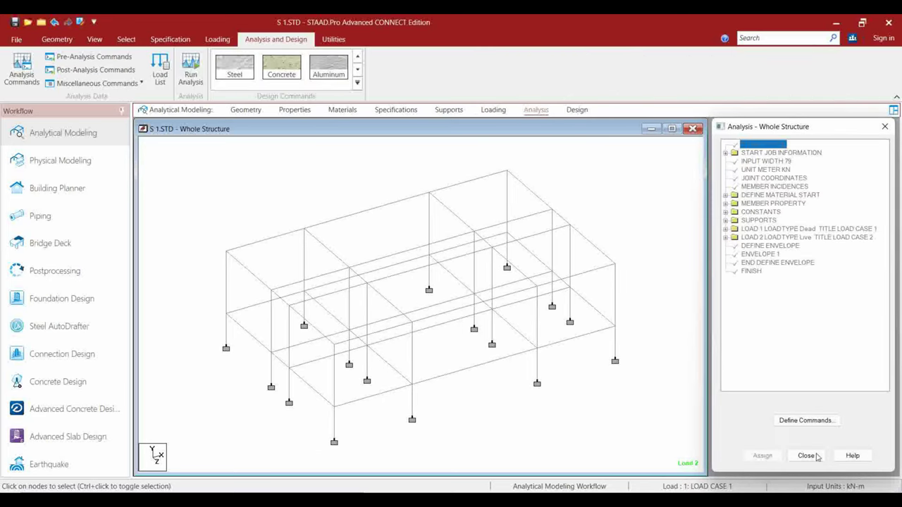
{"action": "left_click", "coordinate": [807, 420]}
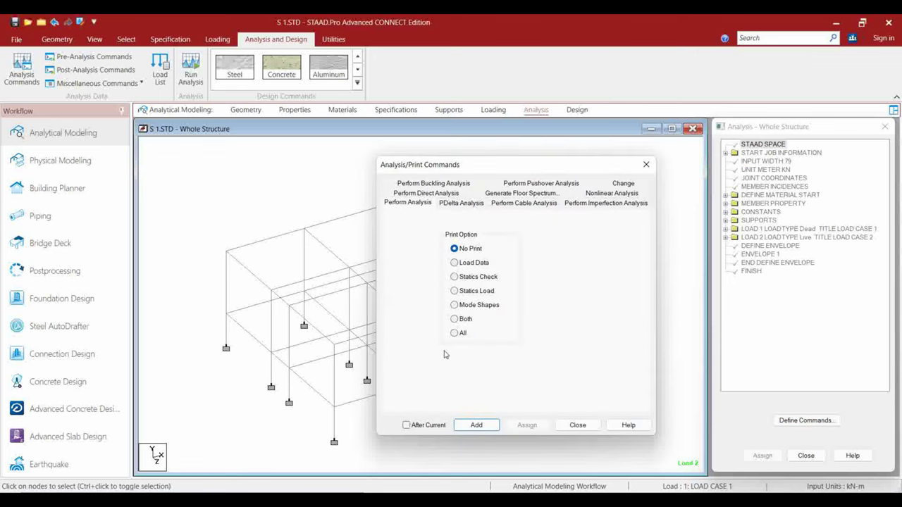
{"action": "left_click", "coordinate": [476, 425]}
{"action": "left_click", "coordinate": [578, 425]}
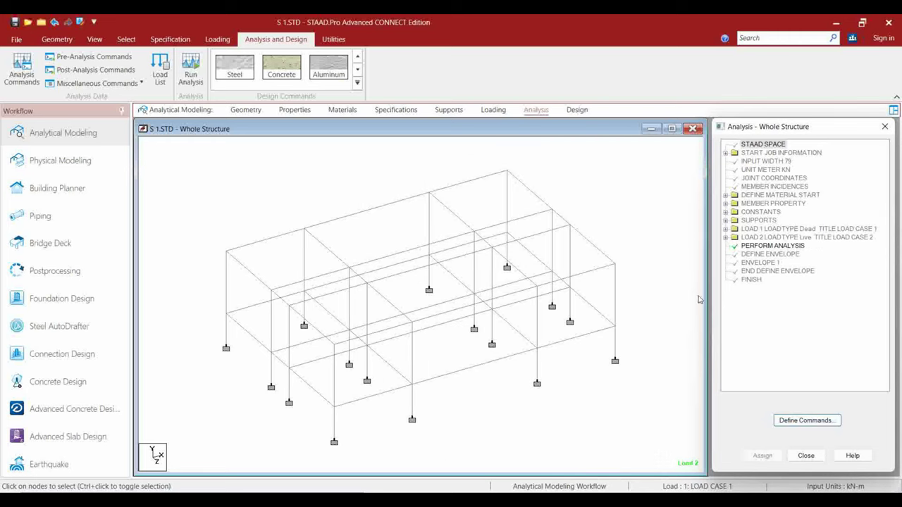
Step: Run the analysis of the structure and view its output file
{"action": "key", "text": "ctrl+F5"}
{"action": "left_click", "coordinate": [432, 316]}
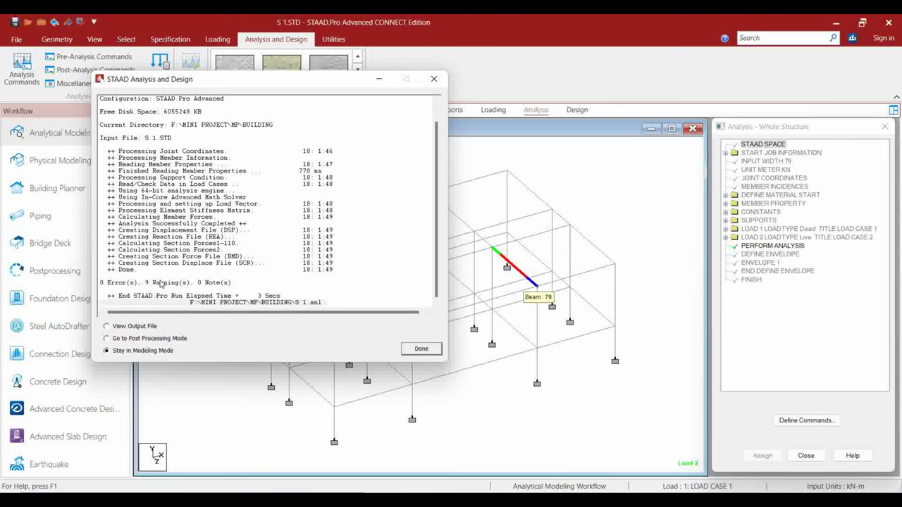
{"action": "left_click", "coordinate": [107, 327]}
{"action": "left_click", "coordinate": [418, 350]}
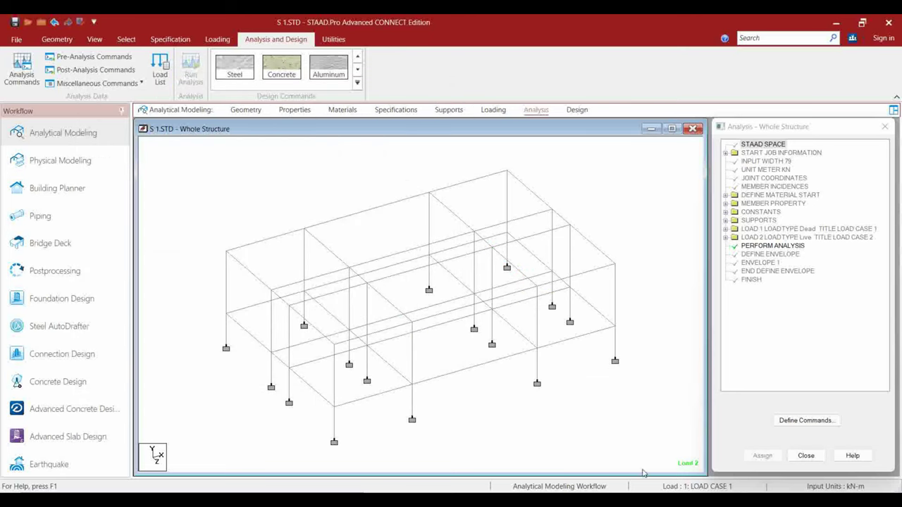
{"action": "left_click", "coordinate": [748, 88]}
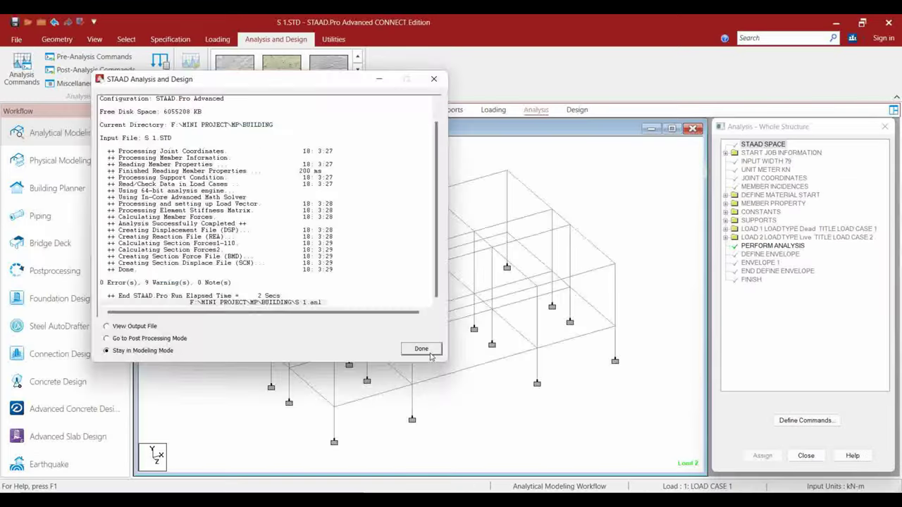
Step: Finish the analysis run staying in modeling mode and switch to the Advanced Concrete Design workflow in STAAD RCDC
{"action": "left_click", "coordinate": [418, 346]}
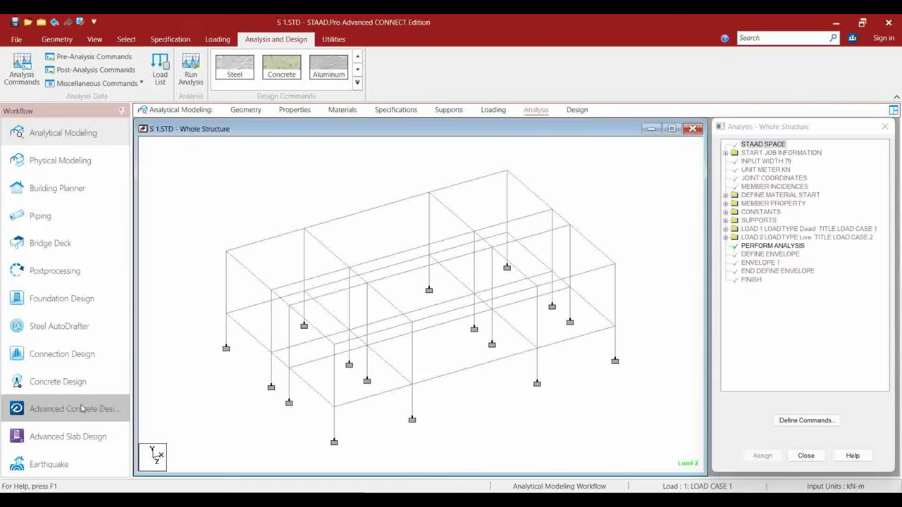
{"action": "left_click", "coordinate": [81, 409]}
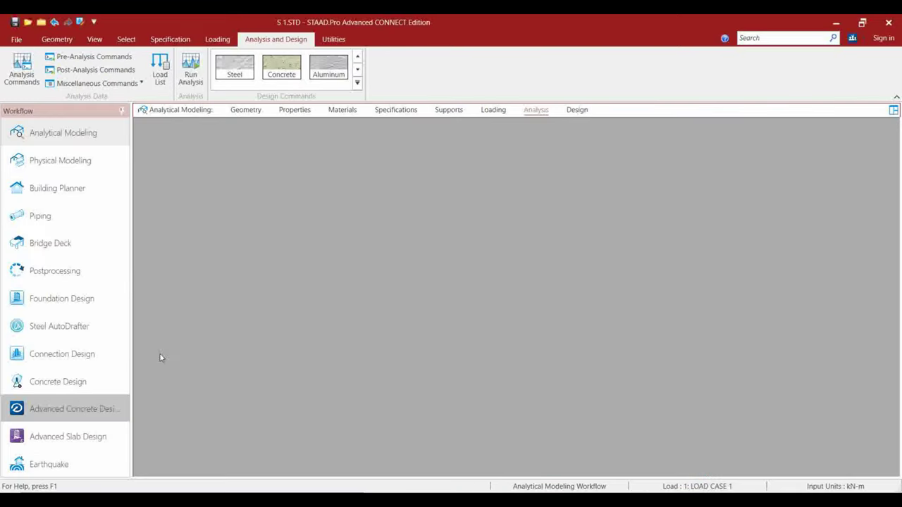
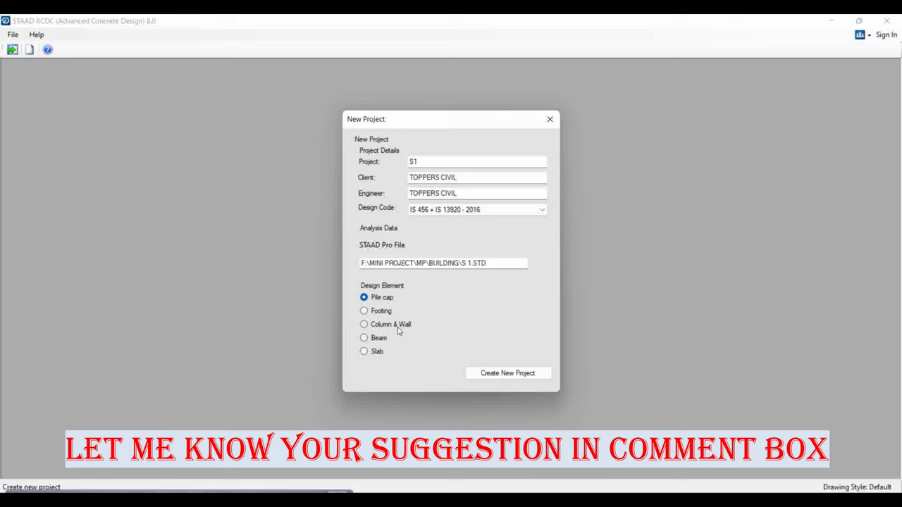
Step: Create the new project S1 with design code IS 456 + IS 13920 - 2016 and Column & Wall as the design element
{"action": "left_click", "coordinate": [363, 310]}
{"action": "left_click", "coordinate": [363, 324]}
{"action": "left_click", "coordinate": [363, 338]}
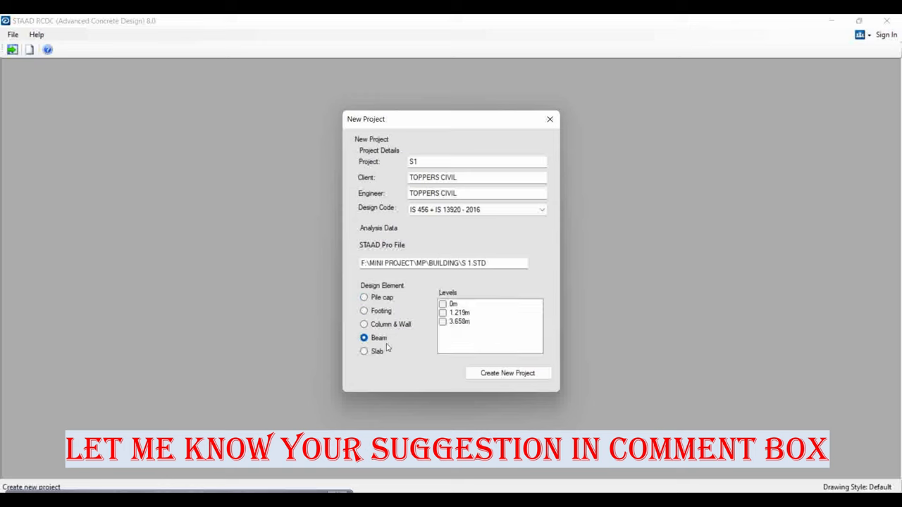
{"action": "left_click", "coordinate": [442, 313]}
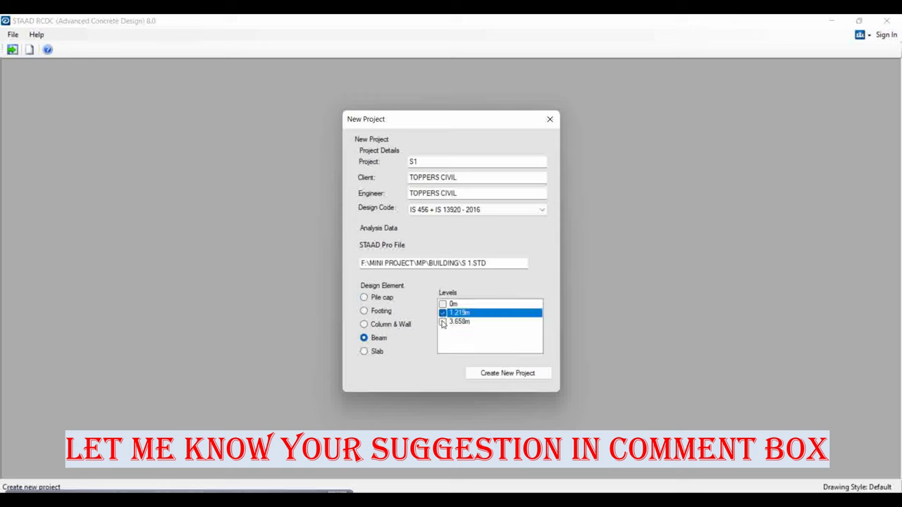
{"action": "left_click", "coordinate": [443, 322]}
{"action": "left_click", "coordinate": [364, 324]}
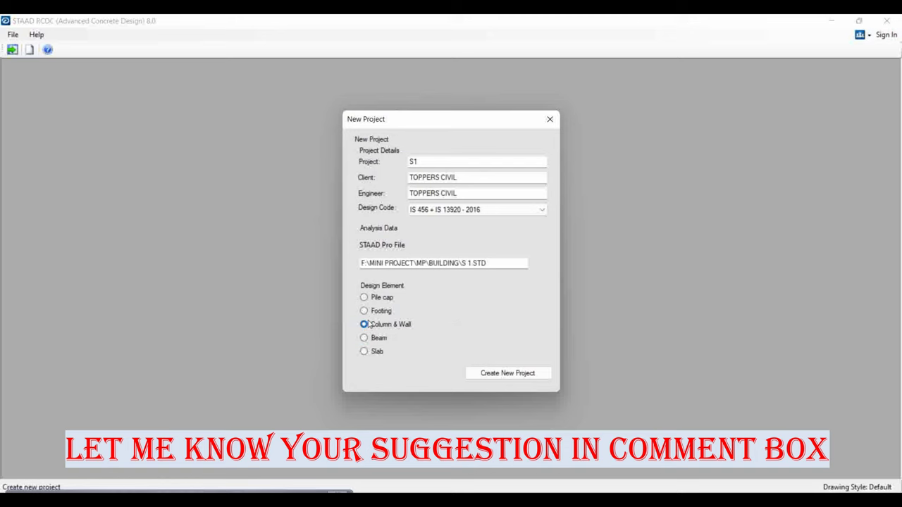
{"action": "left_click", "coordinate": [501, 374]}
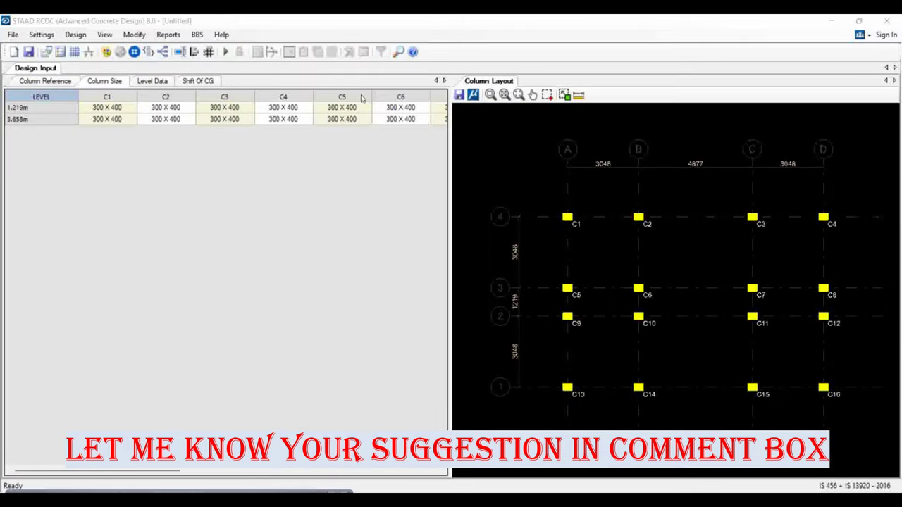
Step: Review the column reference and shift of CG data for each column level
{"action": "left_click", "coordinate": [69, 85]}
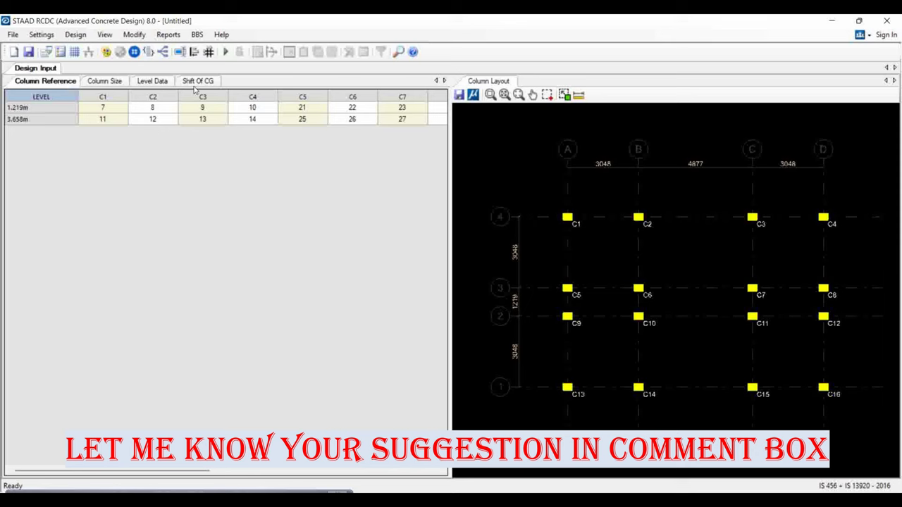
{"action": "left_click", "coordinate": [197, 81]}
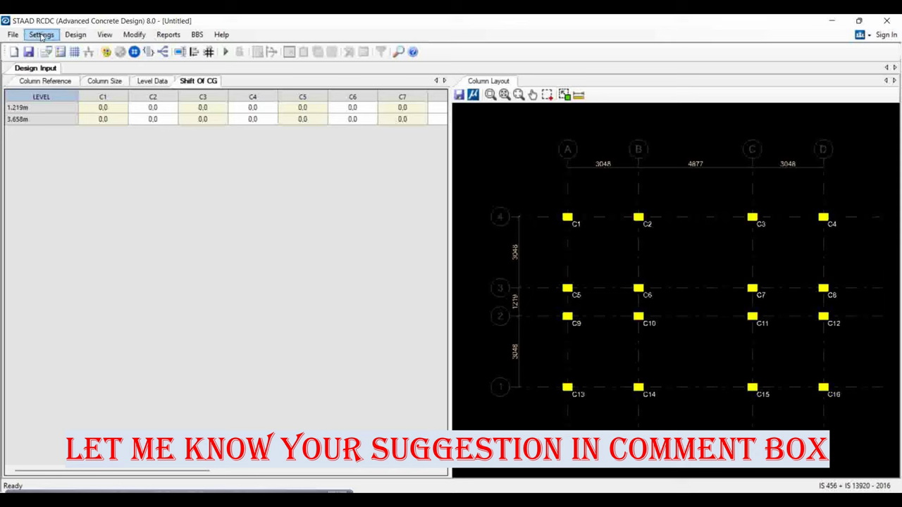
{"action": "left_click", "coordinate": [76, 35]}
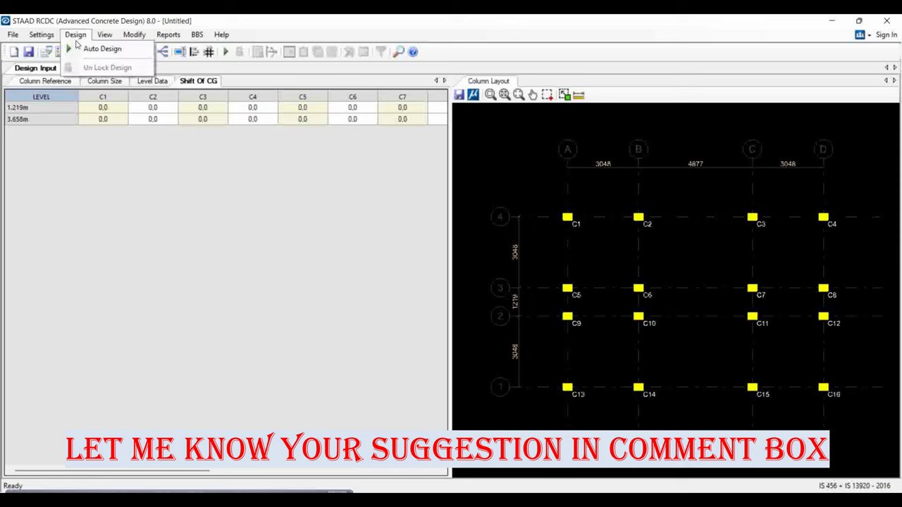
{"action": "left_click", "coordinate": [53, 184]}
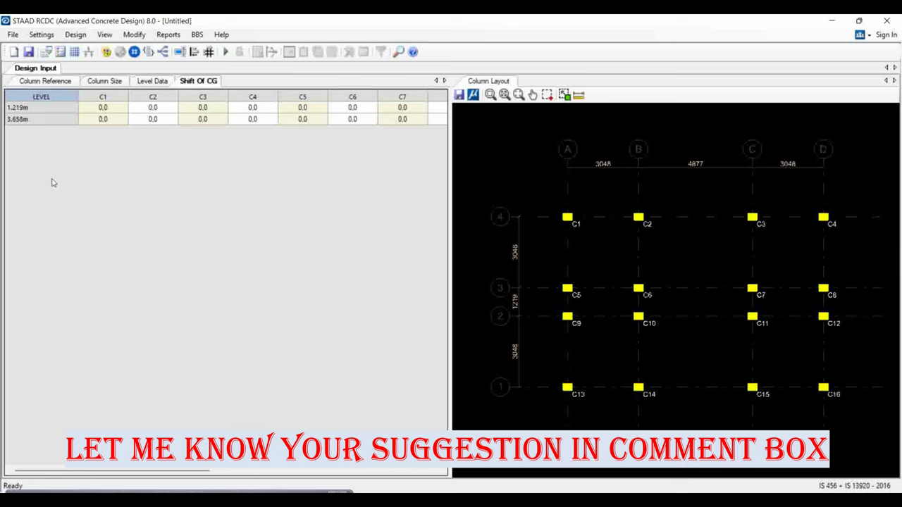
{"action": "left_click", "coordinate": [74, 54]}
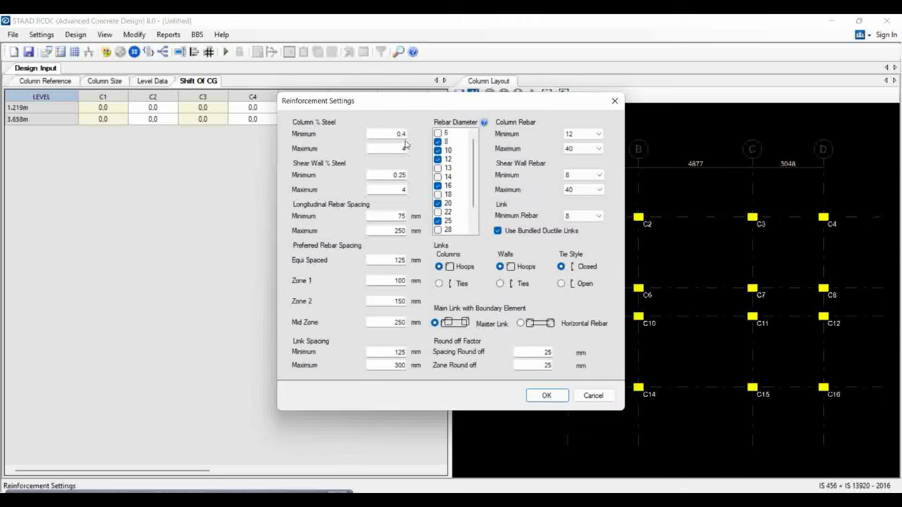
{"action": "left_click", "coordinate": [615, 101]}
Step: Open the design settings and leave Ductile Design and Consider Beam Shear switched off
{"action": "left_click", "coordinate": [41, 35]}
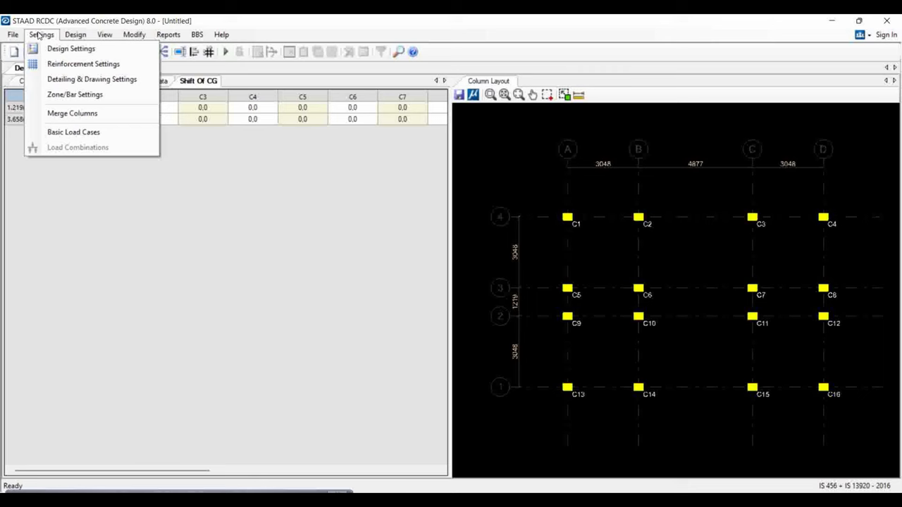
{"action": "left_click", "coordinate": [77, 56]}
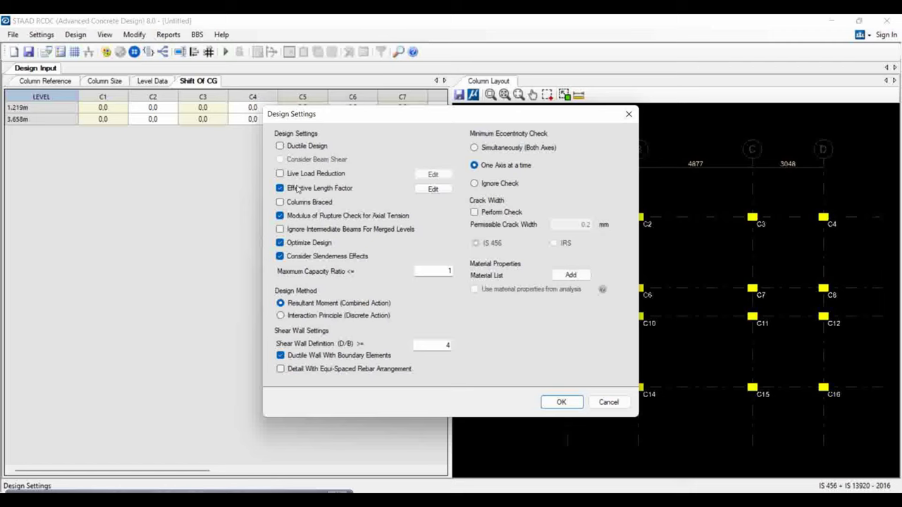
{"action": "left_click", "coordinate": [296, 147]}
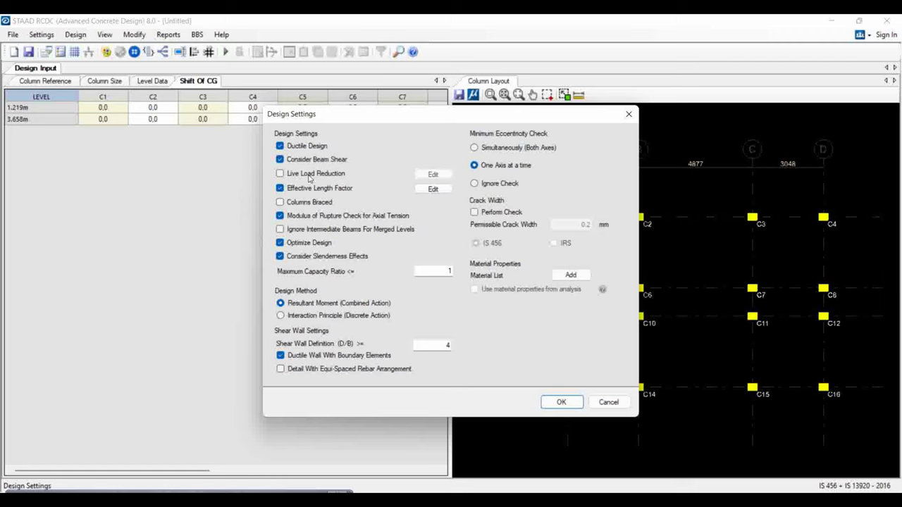
{"action": "left_click", "coordinate": [281, 160]}
{"action": "left_click", "coordinate": [280, 146]}
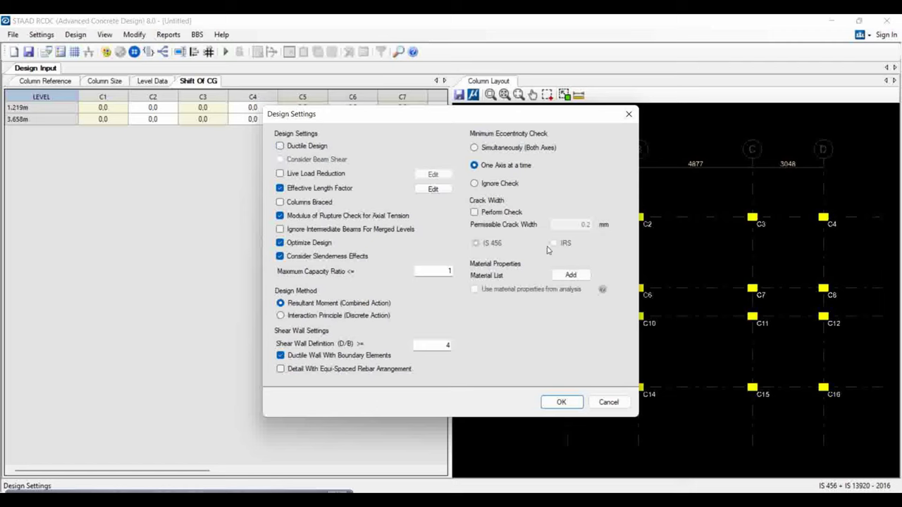
Step: Select steel grade Fe410 and concrete grade M25 in the material list of the design settings and confirm
{"action": "left_click", "coordinate": [571, 274]}
{"action": "left_click", "coordinate": [483, 213]}
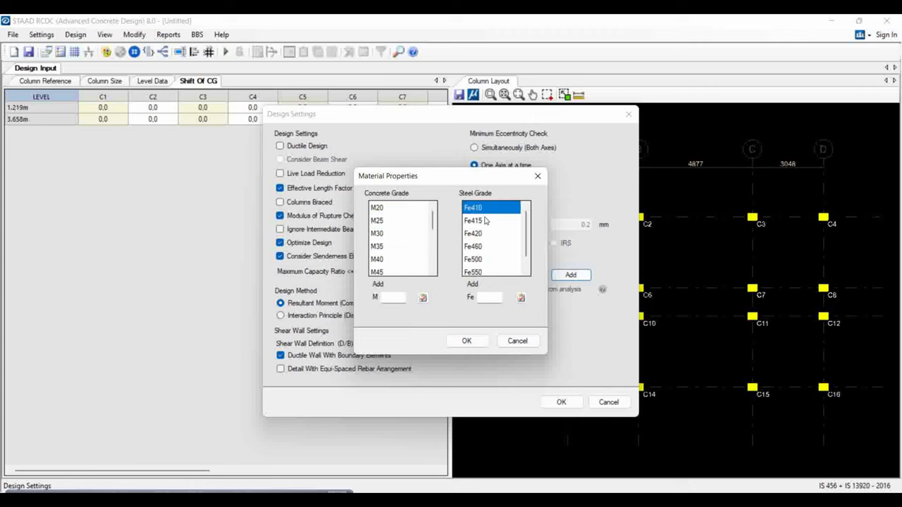
{"action": "left_click", "coordinate": [381, 220]}
{"action": "left_click", "coordinate": [466, 341]}
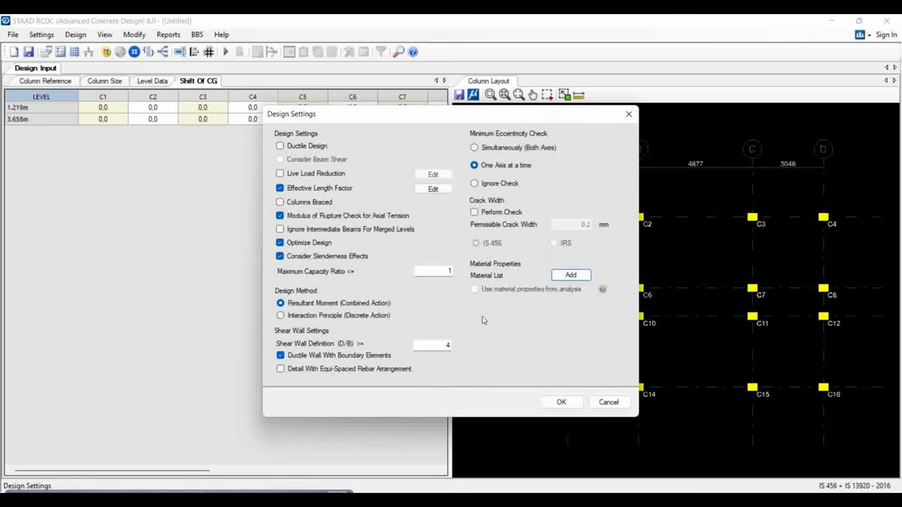
{"action": "left_click", "coordinate": [571, 274]}
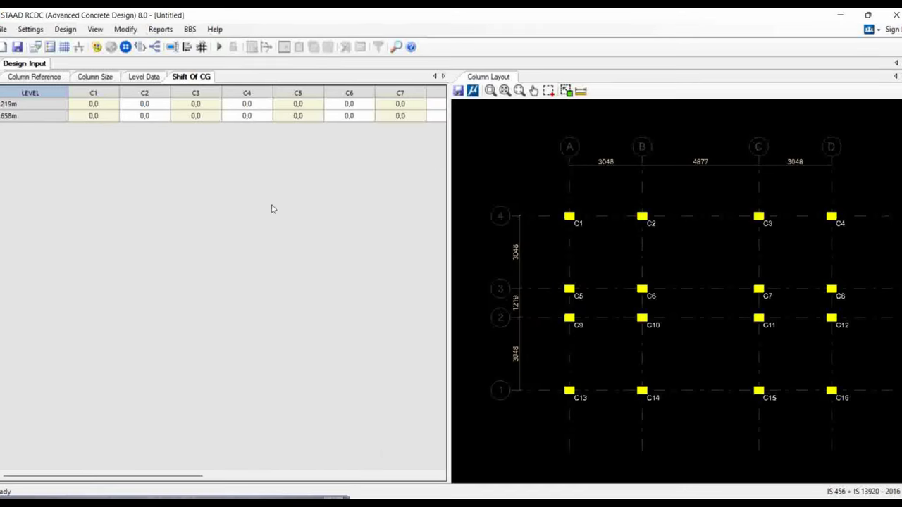
Step: In the reinforcement settings, exclude the rebar diameters 10, 12, 25, 32 and 40, keeping 8, 16 and 20
{"action": "left_click", "coordinate": [30, 29]}
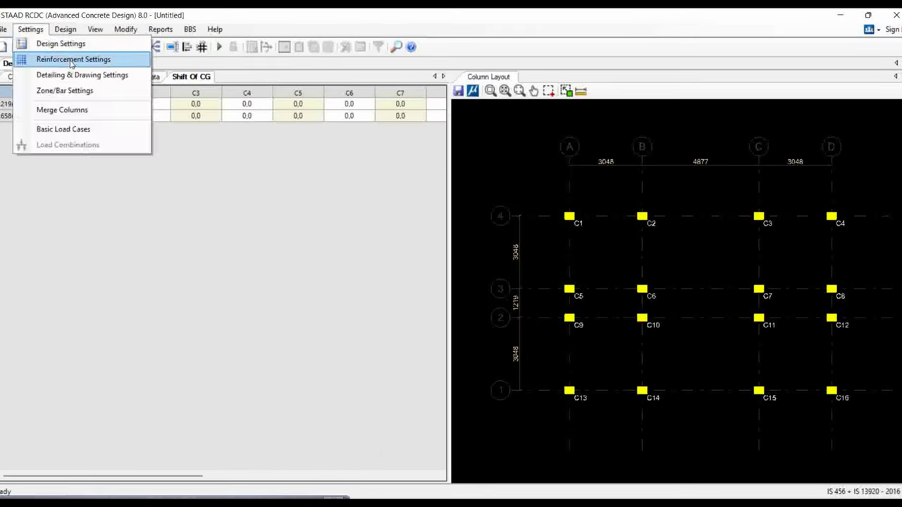
{"action": "left_click", "coordinate": [70, 60]}
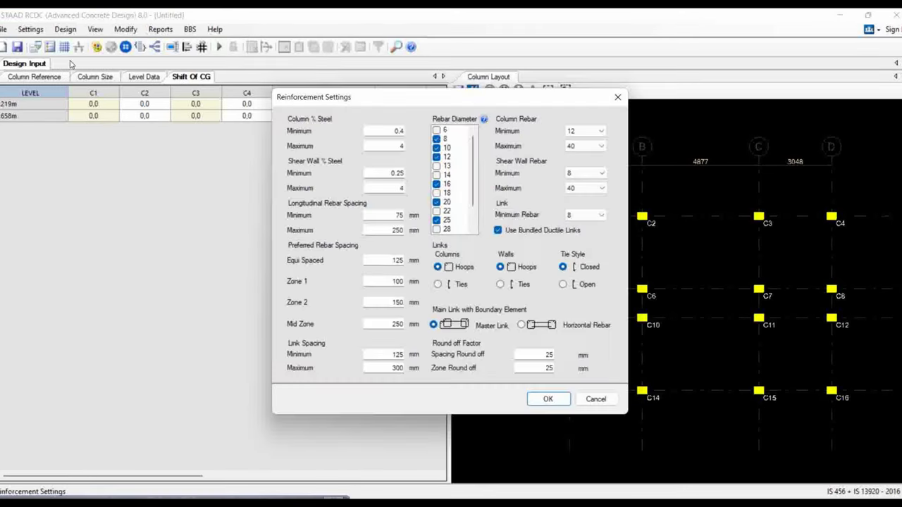
{"action": "left_click", "coordinate": [393, 132]}
{"action": "key", "text": "Tab"}
{"action": "left_click", "coordinate": [437, 150]}
{"action": "left_click", "coordinate": [437, 157]}
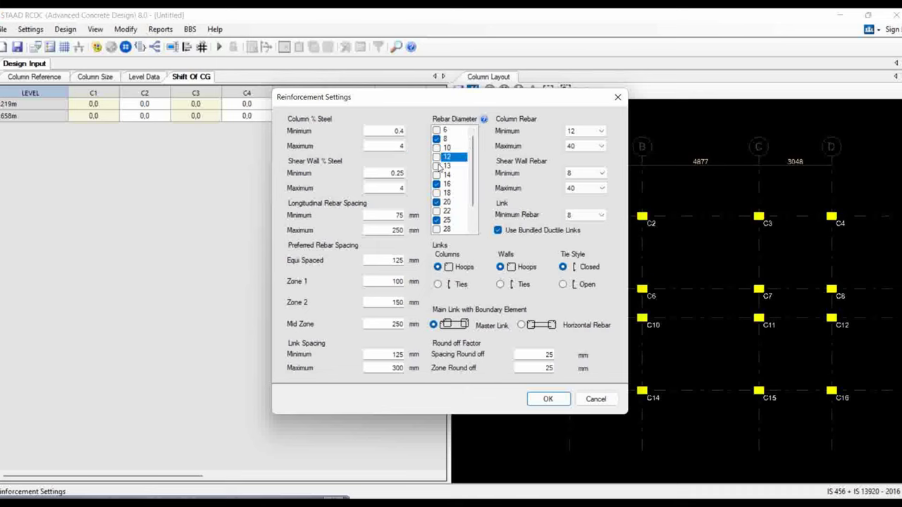
{"action": "left_click", "coordinate": [437, 202]}
{"action": "left_click", "coordinate": [437, 219]}
{"action": "scroll", "coordinate": [453, 198], "scroll_direction": "down", "scroll_amount": 1}
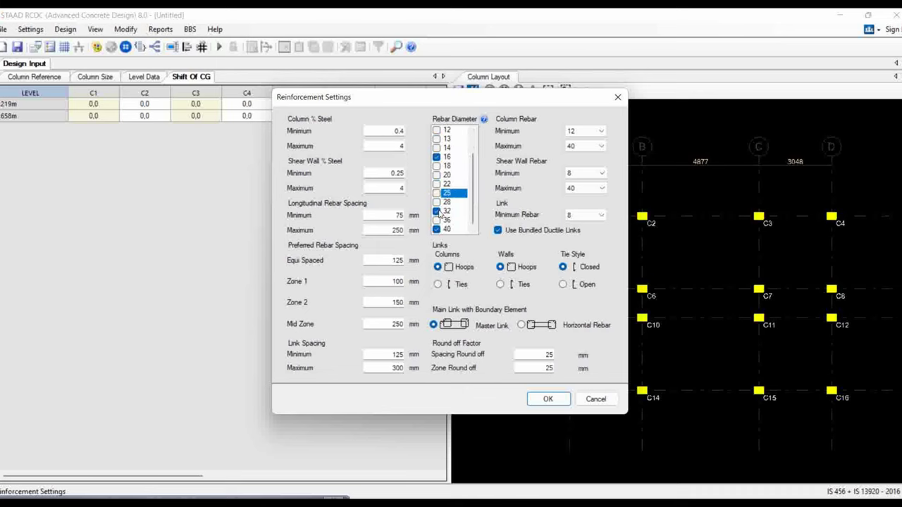
{"action": "left_click", "coordinate": [437, 175]}
{"action": "left_click", "coordinate": [436, 211]}
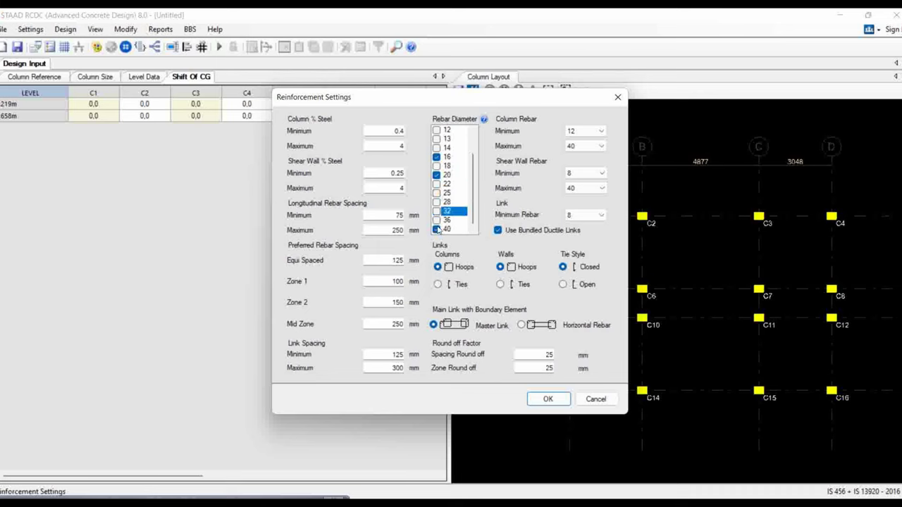
{"action": "left_click", "coordinate": [437, 229]}
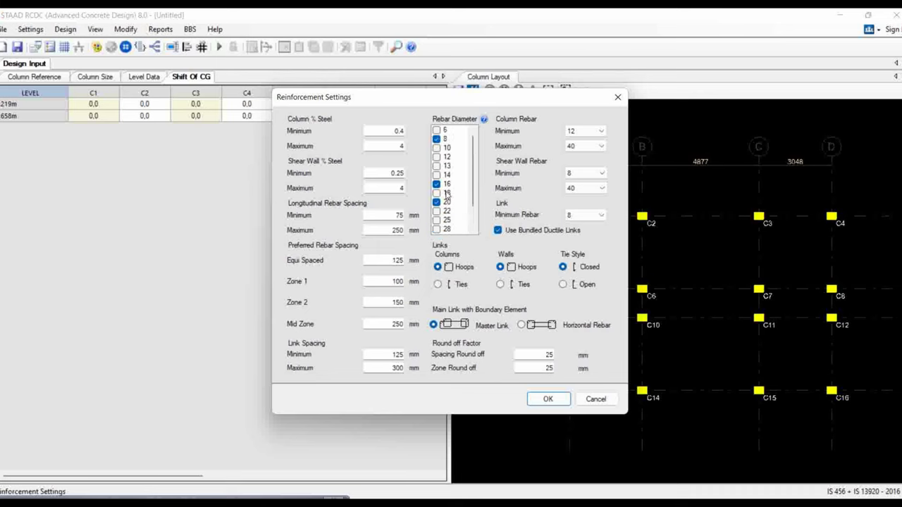
Step: Include the 12 mm rebar diameter again and set the maximum shear wall rebar to 16
{"action": "left_click", "coordinate": [594, 133]}
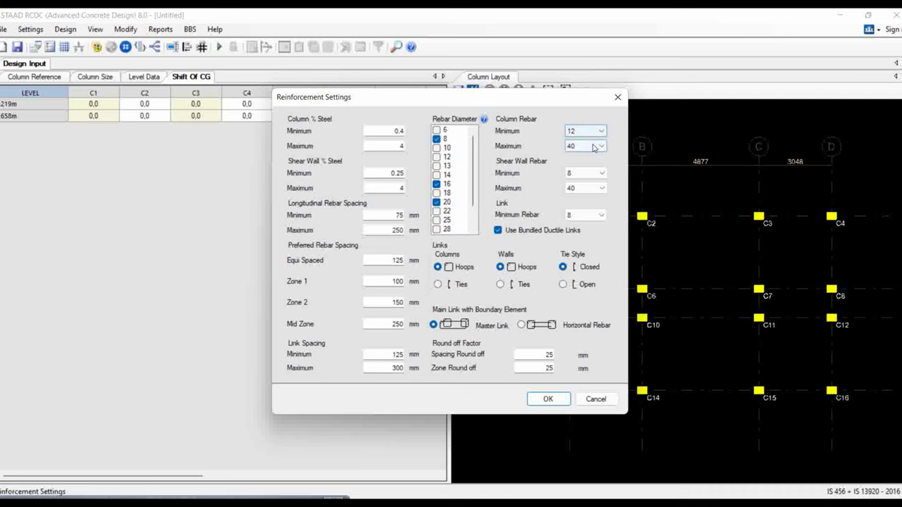
{"action": "left_click", "coordinate": [594, 146]}
{"action": "left_click", "coordinate": [437, 157]}
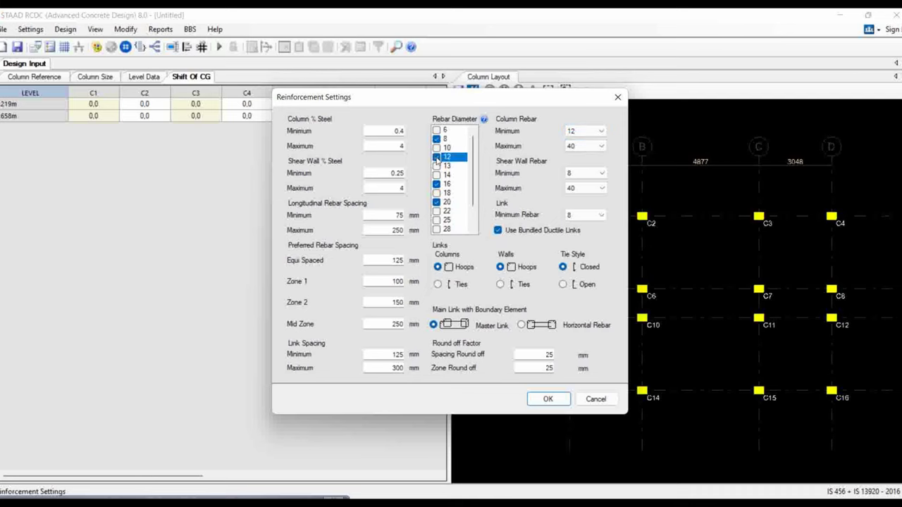
{"action": "left_click", "coordinate": [594, 189]}
{"action": "left_click", "coordinate": [594, 189]}
{"action": "left_click", "coordinate": [594, 189]}
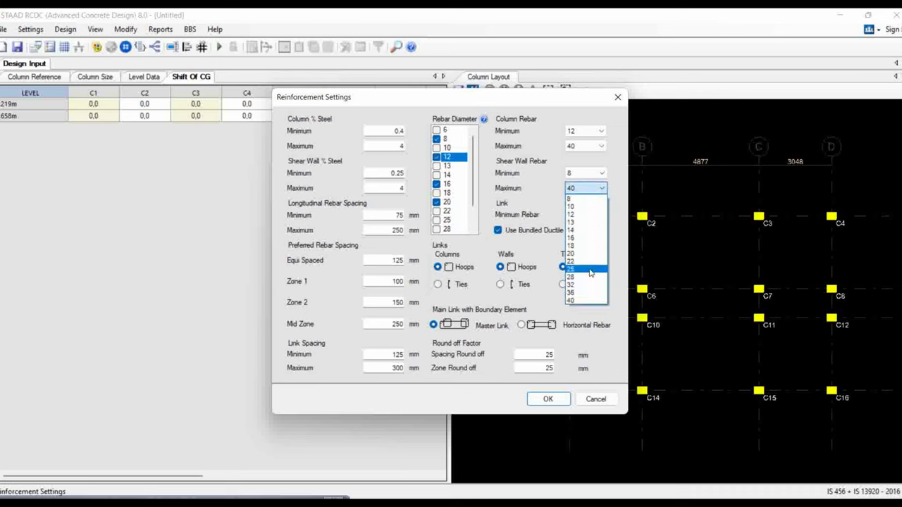
{"action": "left_click", "coordinate": [585, 238]}
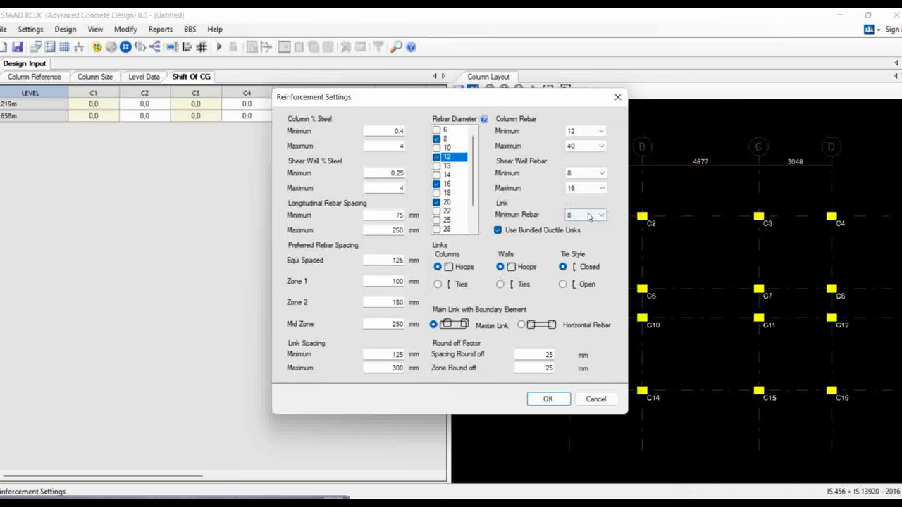
Step: Keep Master Link for the boundary element main link, set the maximum column rebar to 20 and accept the reinforcement settings
{"action": "left_click", "coordinate": [521, 326]}
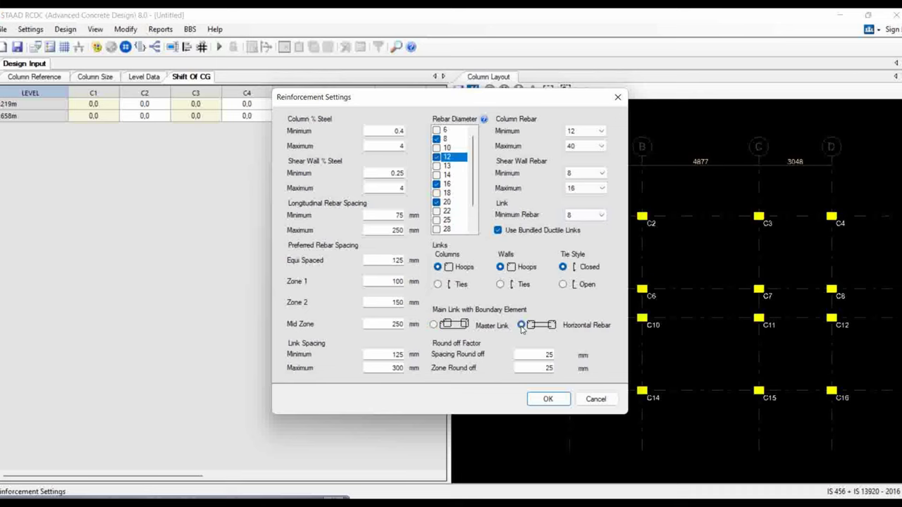
{"action": "left_click", "coordinate": [434, 325]}
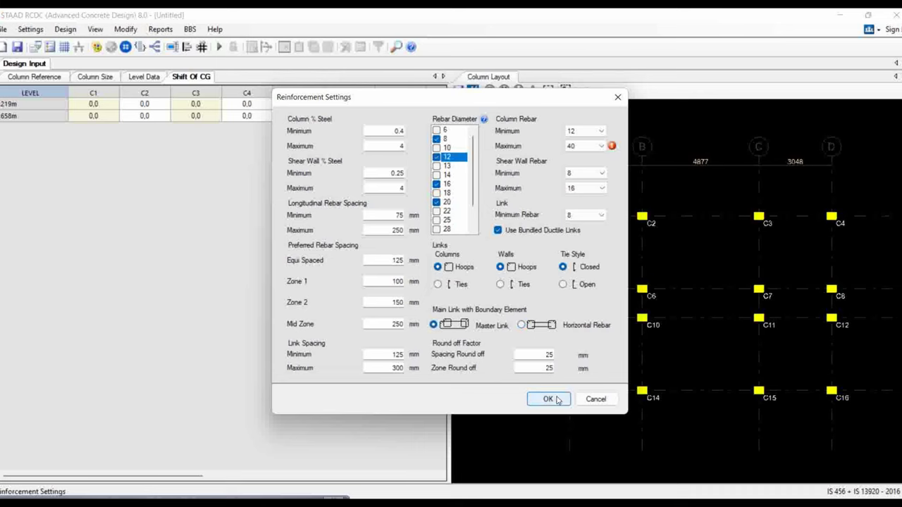
{"action": "left_click", "coordinate": [601, 146]}
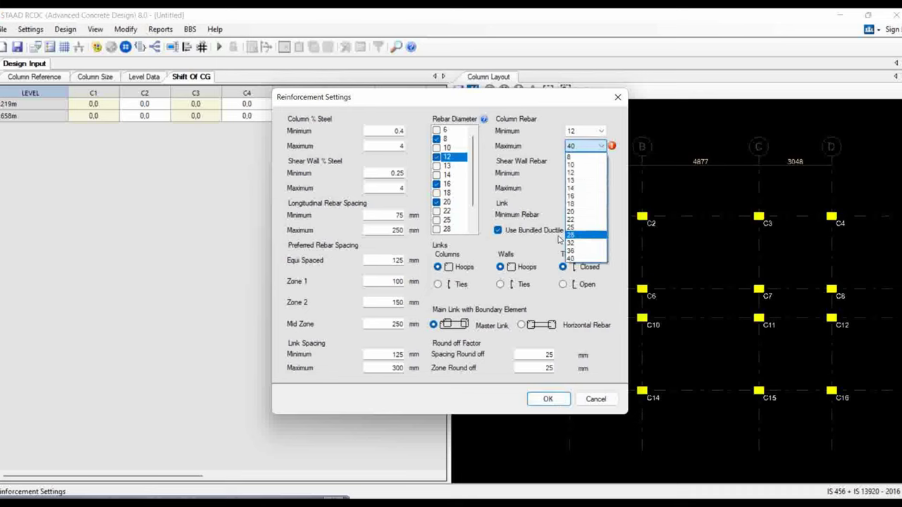
{"action": "scroll", "coordinate": [459, 198], "scroll_direction": "down", "scroll_amount": 2}
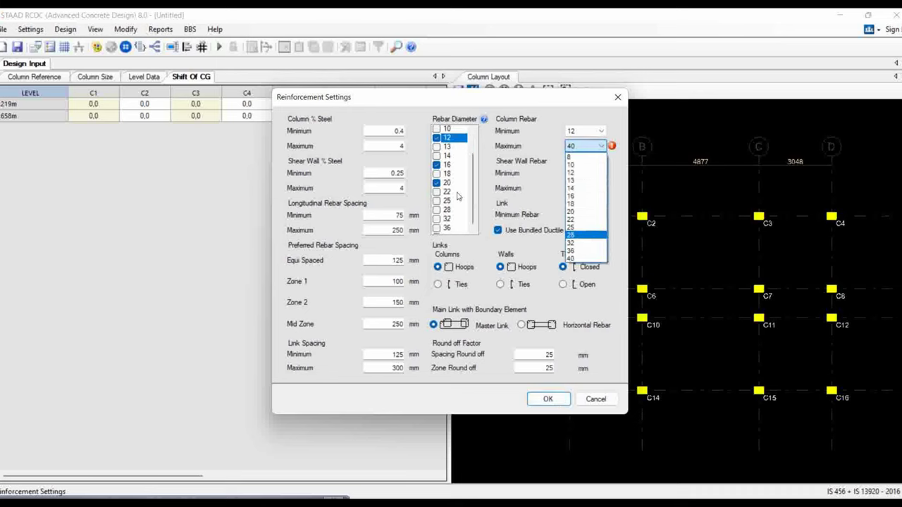
{"action": "left_click", "coordinate": [585, 211]}
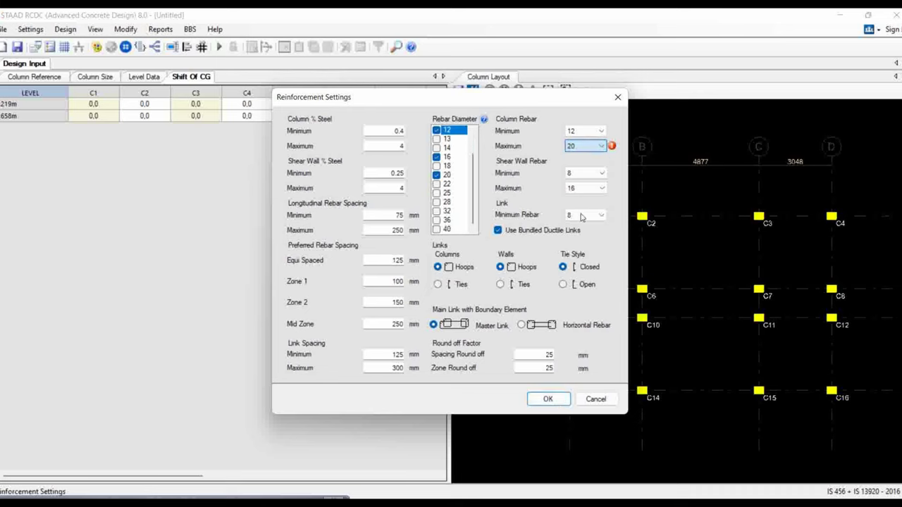
{"action": "left_click", "coordinate": [548, 398]}
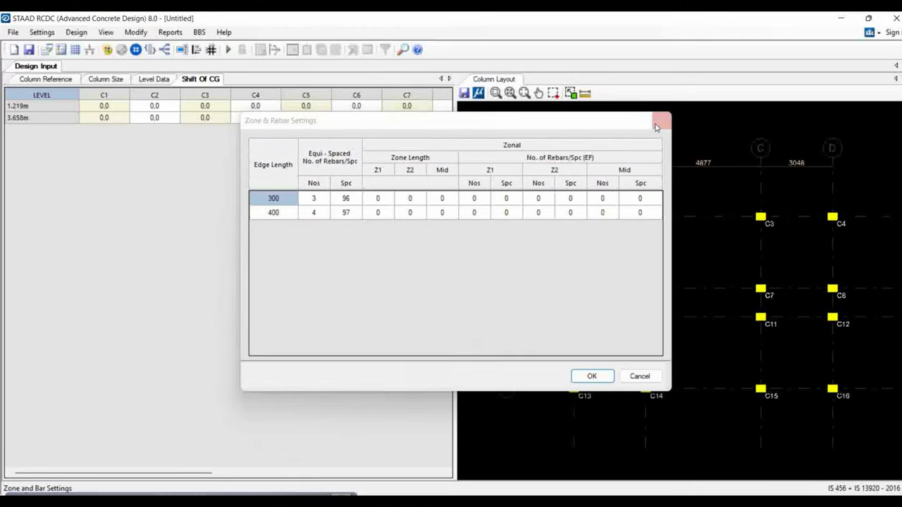
{"action": "left_click", "coordinate": [661, 121]}
Step: In the basic load cases, assign the Dead Load type to LOAD CASE 1 and Live Load to LOAD CASE 2
{"action": "left_click", "coordinate": [42, 31]}
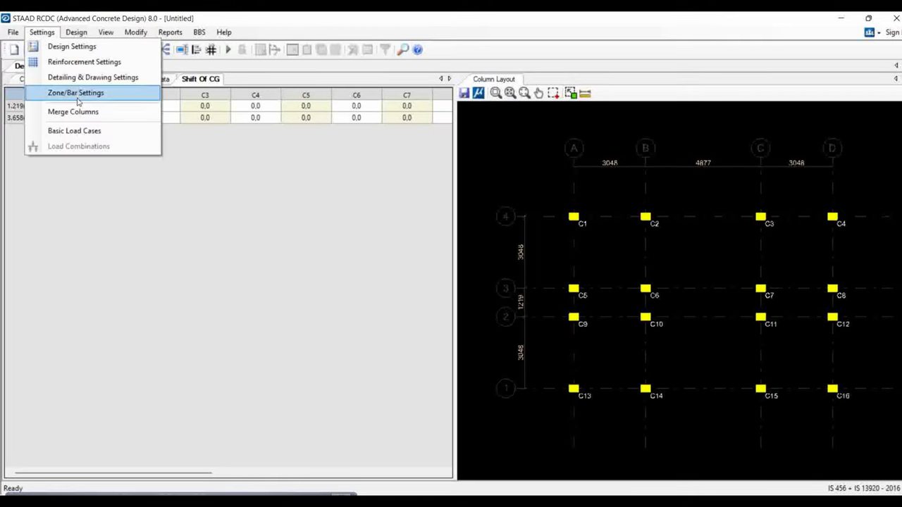
{"action": "left_click", "coordinate": [104, 132]}
{"action": "left_click", "coordinate": [420, 151]}
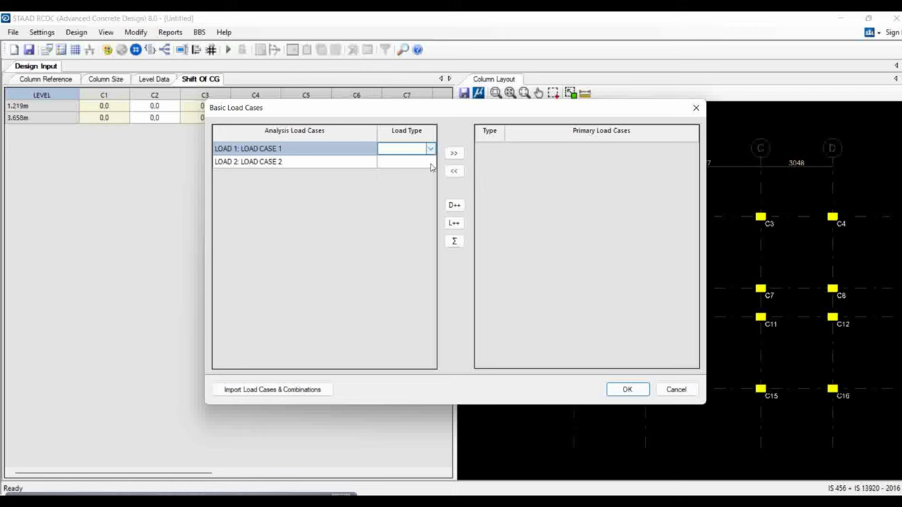
{"action": "left_click", "coordinate": [431, 149]}
{"action": "left_click", "coordinate": [393, 167]}
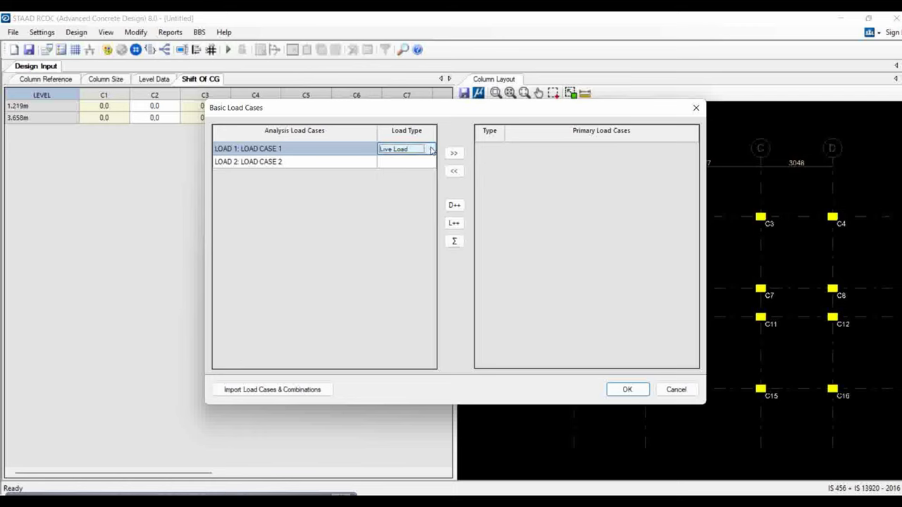
{"action": "left_click", "coordinate": [416, 149]}
{"action": "left_click", "coordinate": [411, 160]}
{"action": "left_click", "coordinate": [406, 161]}
{"action": "left_click", "coordinate": [431, 162]}
{"action": "left_click", "coordinate": [395, 180]}
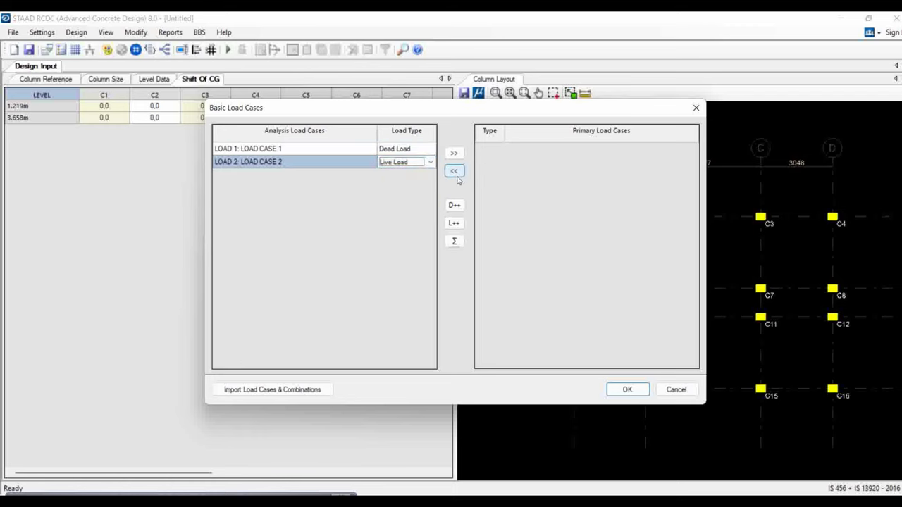
Step: Add LOAD CASE 1 as the DL and LOAD CASE 2 as the LL primary load case and confirm
{"action": "left_click", "coordinate": [455, 205]}
{"action": "left_click", "coordinate": [456, 222]}
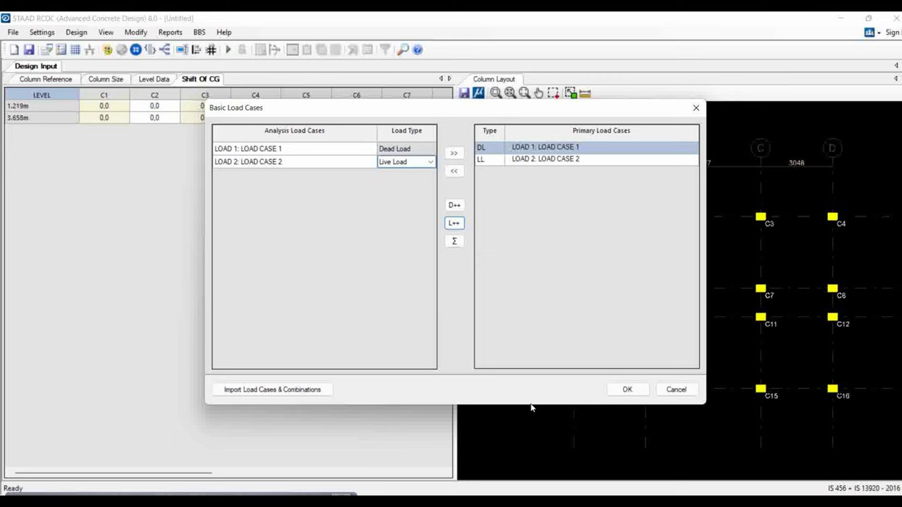
{"action": "left_click", "coordinate": [627, 389]}
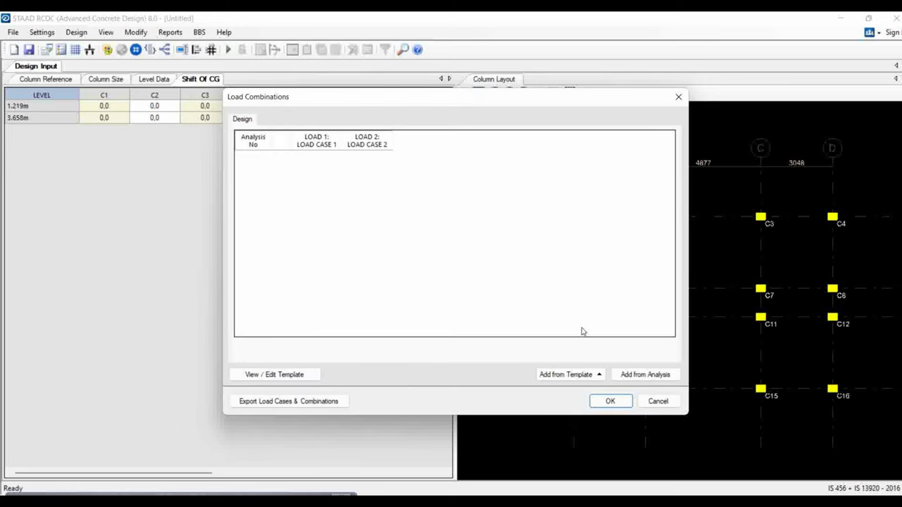
Step: Add the design load combination of 1.5 LOAD CASE 1 plus 1.5 LOAD CASE 2 from the template and accept it
{"action": "left_click", "coordinate": [578, 374]}
{"action": "left_click", "coordinate": [571, 343]}
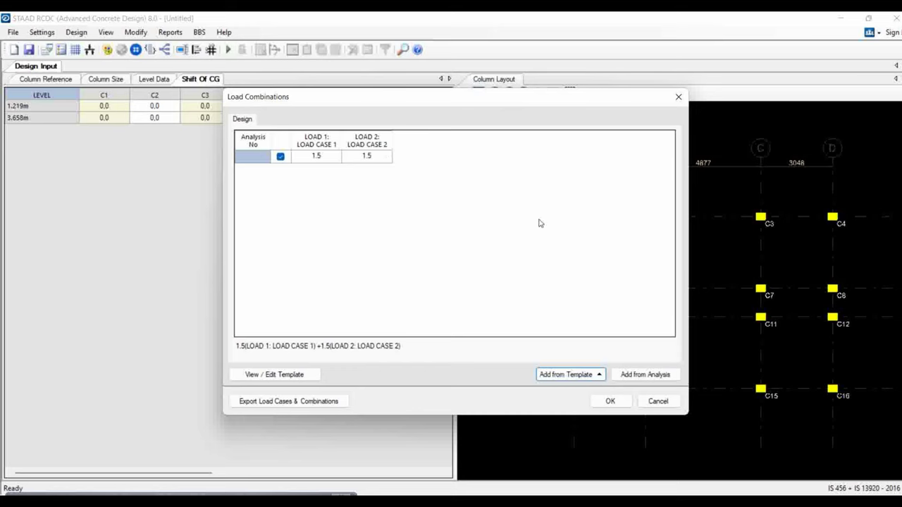
{"action": "left_click", "coordinate": [605, 401]}
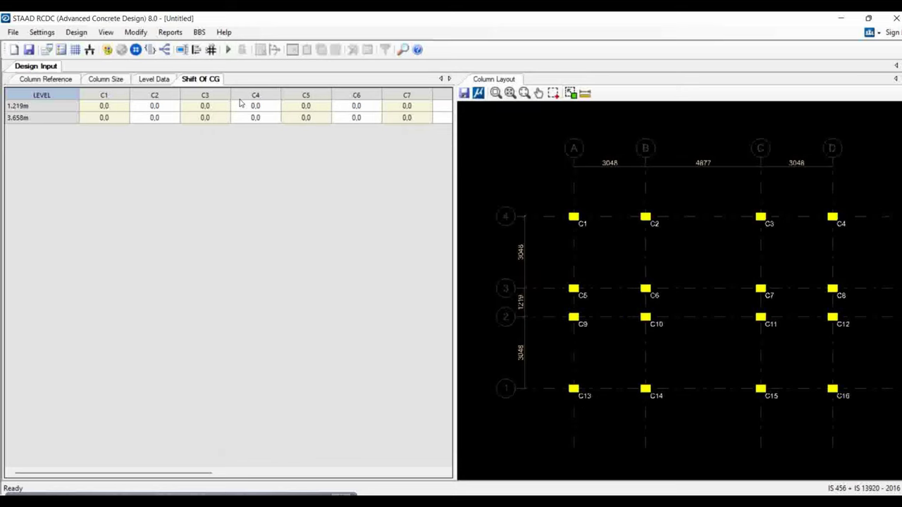
Step: Run the automatic column design and review column C2's layout location and main reinforcement in the design results
{"action": "left_click", "coordinate": [77, 32]}
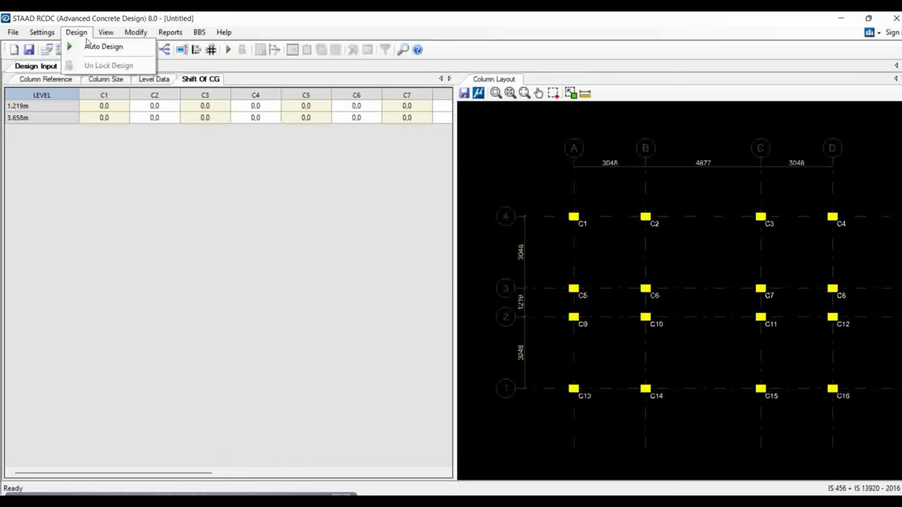
{"action": "left_click", "coordinate": [94, 51]}
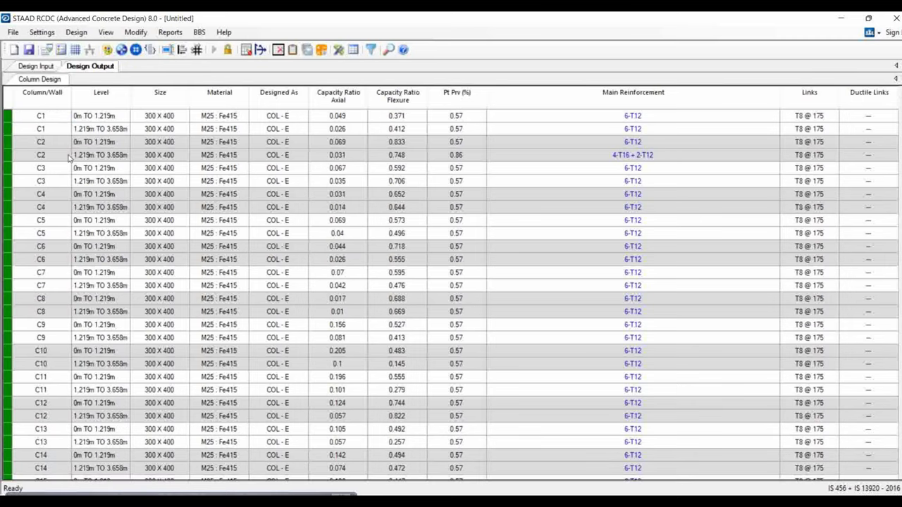
{"action": "left_click", "coordinate": [42, 156]}
{"action": "double_click", "coordinate": [45, 158]}
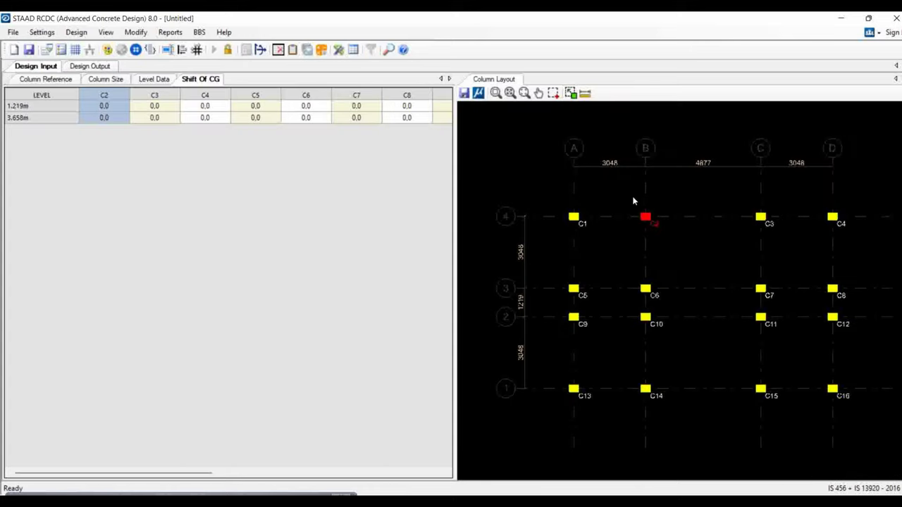
{"action": "left_click", "coordinate": [109, 66]}
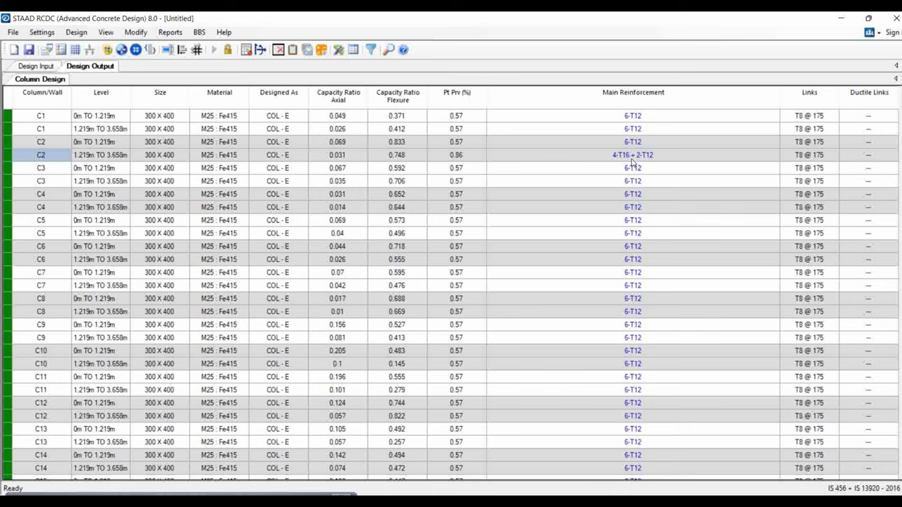
{"action": "left_click", "coordinate": [634, 158]}
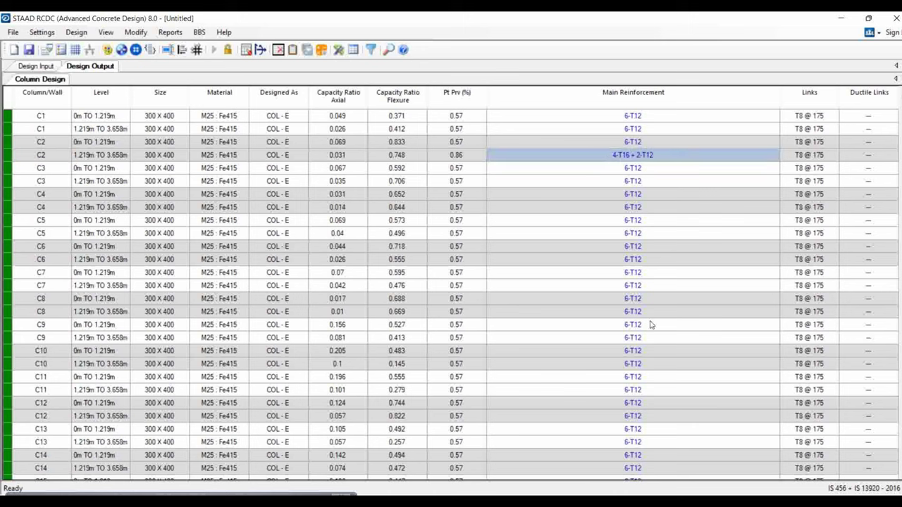
{"action": "scroll", "coordinate": [647, 331], "scroll_direction": "down", "scroll_amount": 2}
{"action": "scroll", "coordinate": [640, 461], "scroll_direction": "up", "scroll_amount": 2}
Step: Generate the detailed drawing of columns C2, C7, C8, C10, C11 and C15 from level 0m to 3.658m and inspect it
{"action": "left_click", "coordinate": [106, 33]}
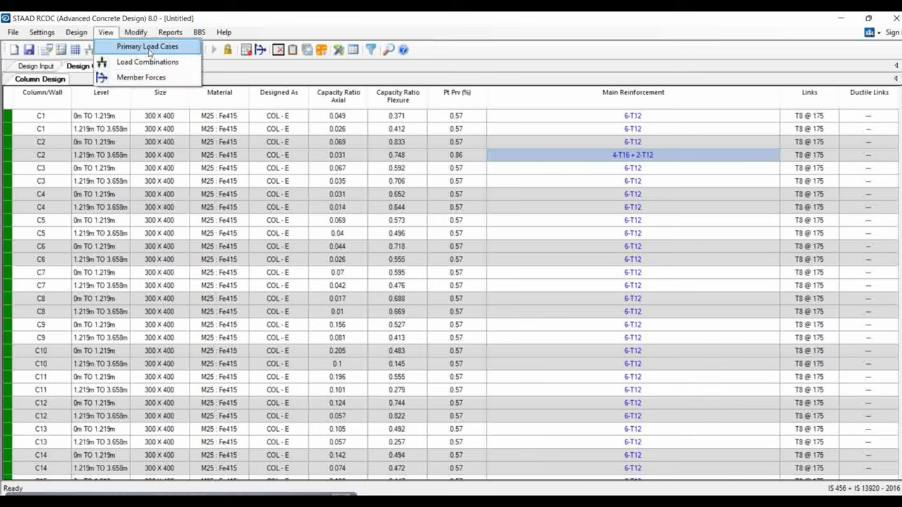
{"action": "left_click", "coordinate": [164, 37]}
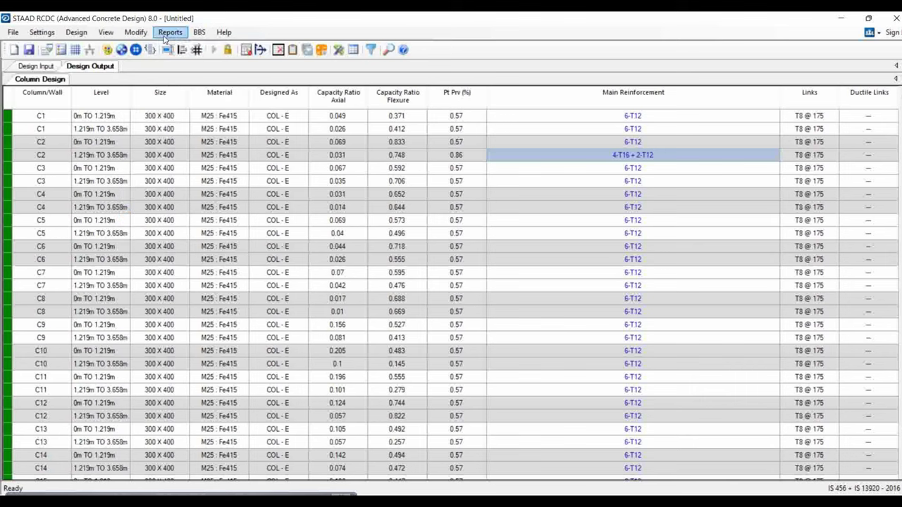
{"action": "left_click", "coordinate": [165, 37]}
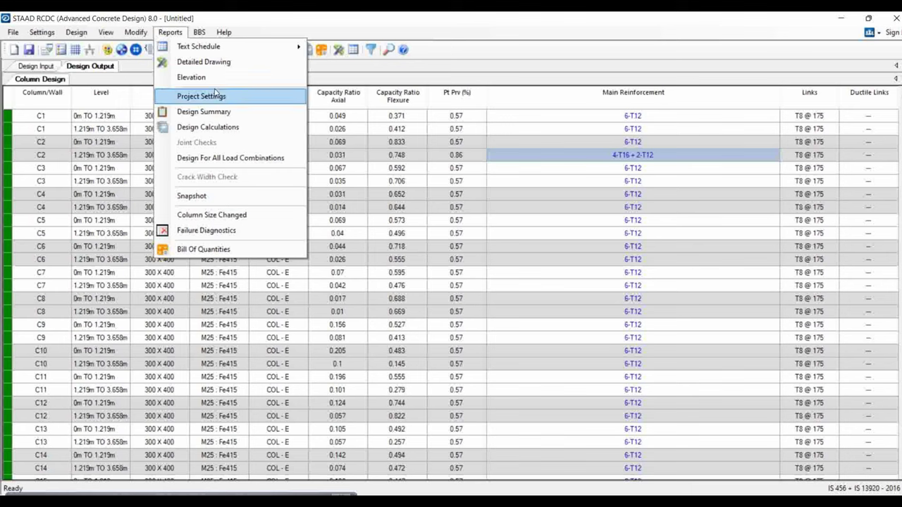
{"action": "left_click", "coordinate": [228, 77]}
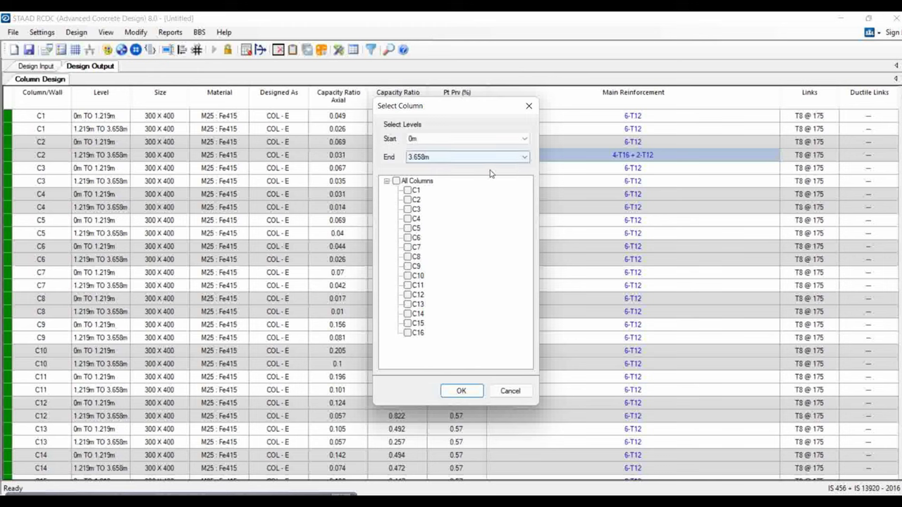
{"action": "left_click", "coordinate": [407, 247]}
{"action": "left_click", "coordinate": [407, 256]}
{"action": "left_click", "coordinate": [408, 276]}
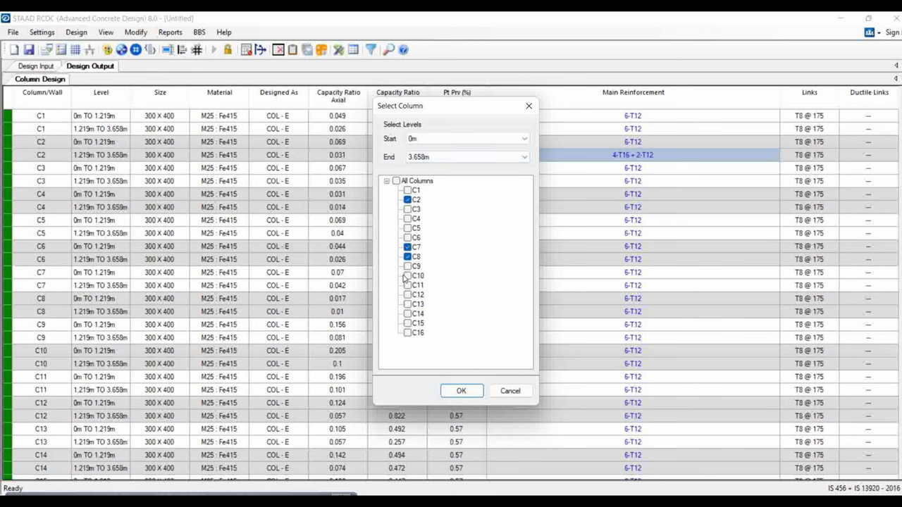
{"action": "left_click", "coordinate": [407, 285]}
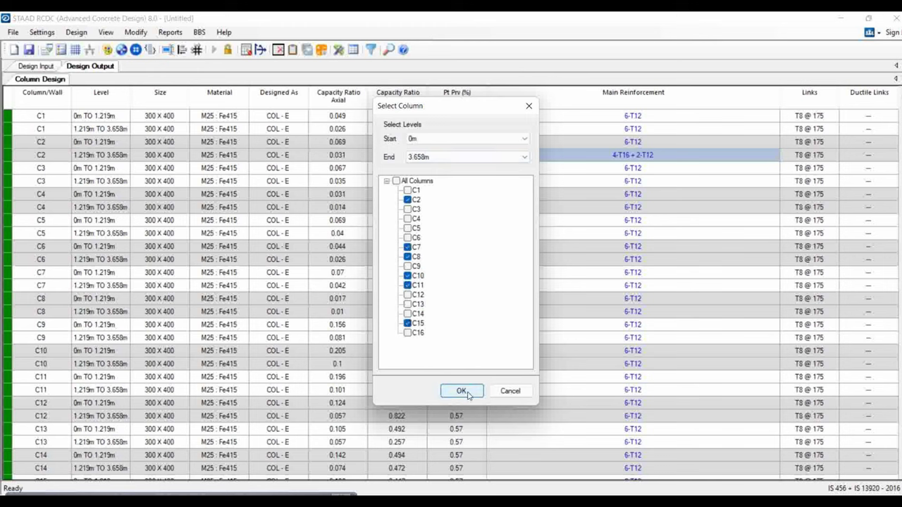
{"action": "left_click", "coordinate": [517, 157]}
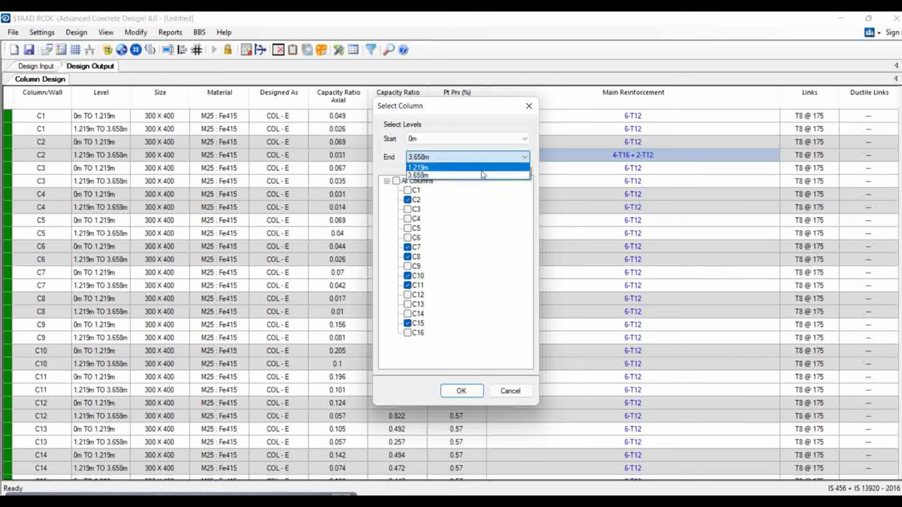
{"action": "left_click", "coordinate": [506, 176]}
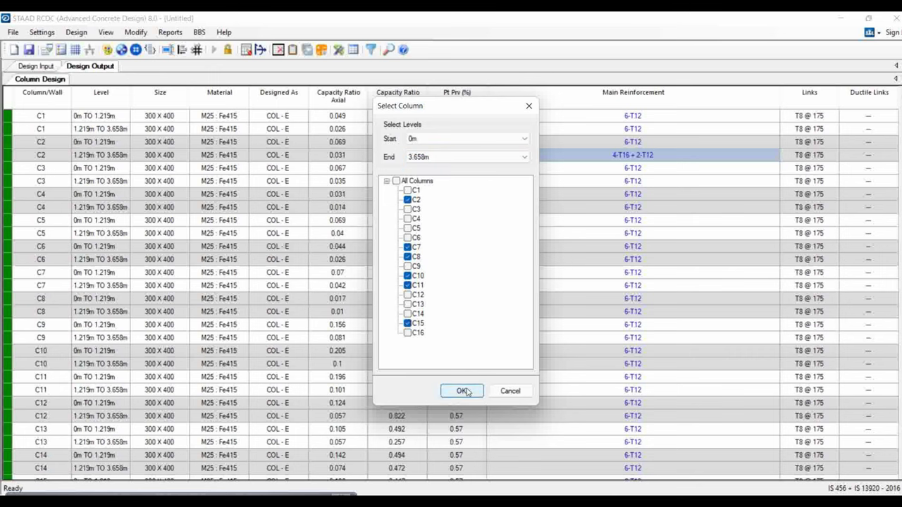
{"action": "left_click", "coordinate": [462, 390]}
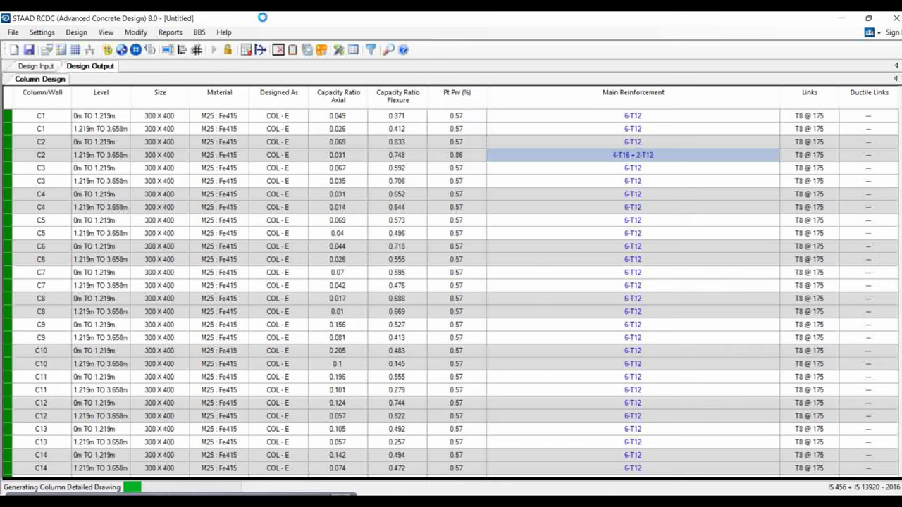
{"action": "scroll", "coordinate": [352, 338], "scroll_direction": "up", "scroll_amount": 6}
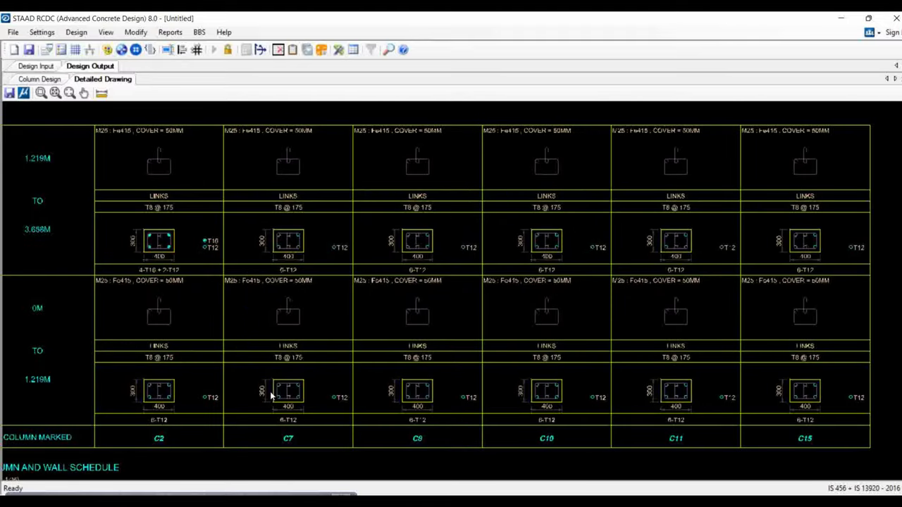
{"action": "scroll", "coordinate": [338, 337], "scroll_direction": "down", "scroll_amount": 6}
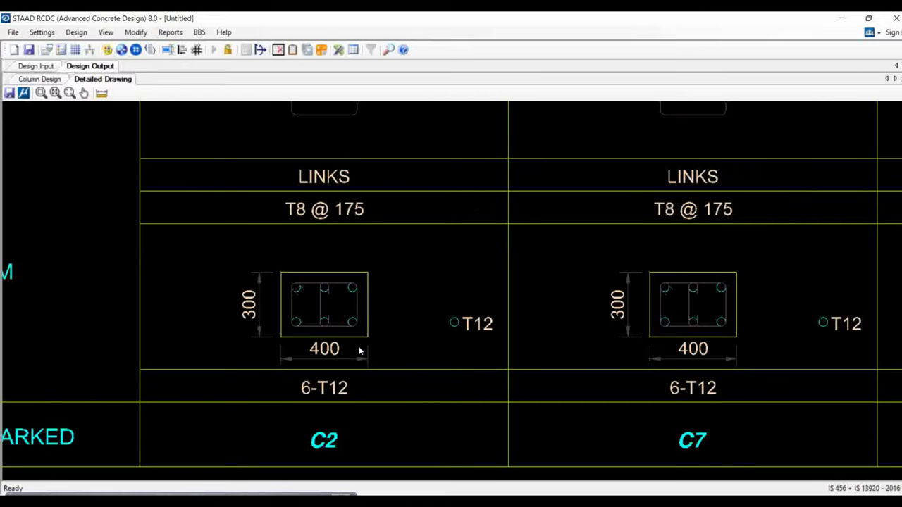
{"action": "scroll", "coordinate": [366, 342], "scroll_direction": "down", "scroll_amount": 2}
Step: Open the column selection for the elevation report
{"action": "left_click", "coordinate": [170, 32]}
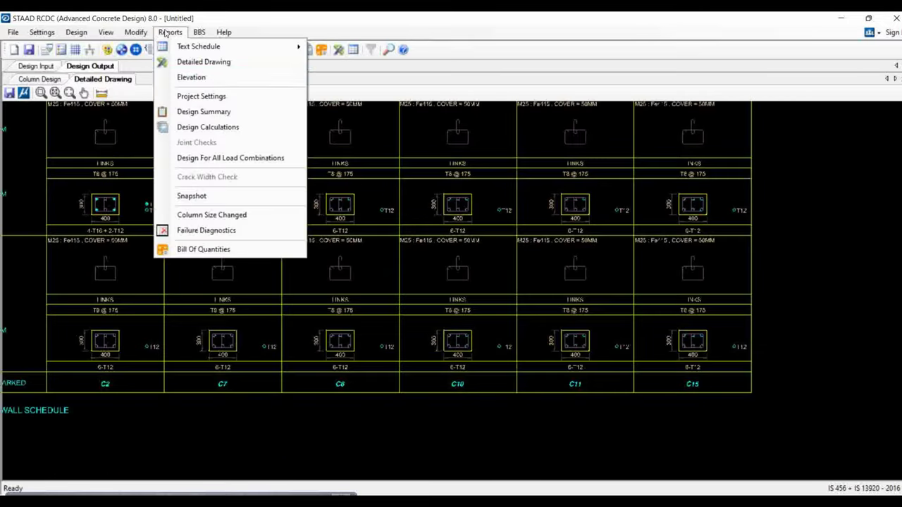
{"action": "left_click", "coordinate": [218, 78]}
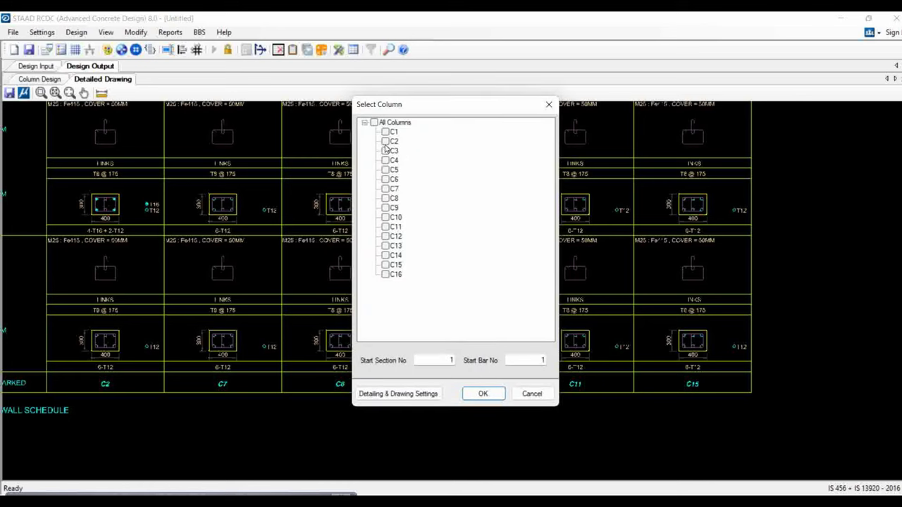
{"action": "left_click", "coordinate": [385, 141]}
{"action": "left_click", "coordinate": [386, 151]}
{"action": "left_click", "coordinate": [385, 169]}
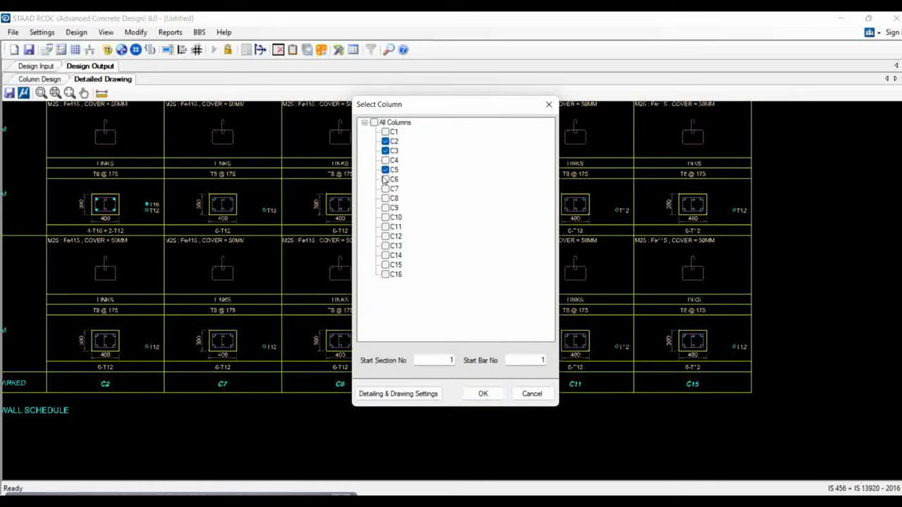
{"action": "left_click", "coordinate": [373, 122]}
{"action": "left_click", "coordinate": [373, 122]}
Step: Select columns C2, C4, C6, C8 and C11 and generate their elevation drawings
{"action": "left_click", "coordinate": [386, 141]}
{"action": "left_click", "coordinate": [386, 160]}
{"action": "left_click", "coordinate": [386, 179]}
{"action": "left_click", "coordinate": [385, 198]}
{"action": "left_click", "coordinate": [385, 226]}
{"action": "left_click", "coordinate": [482, 393]}
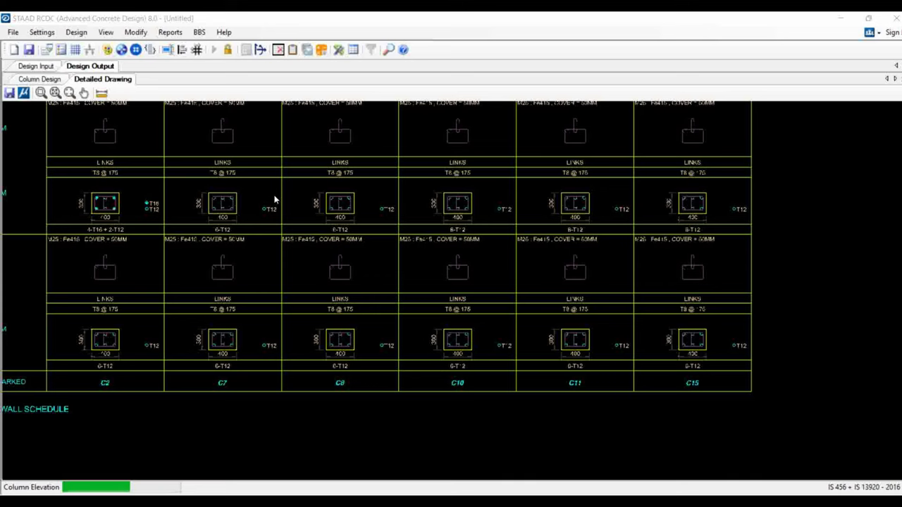
Step: Examine the elevations, sections and reinforcement details of columns C2, C4 and C8 in the column elevation drawing
{"action": "scroll", "coordinate": [411, 310], "scroll_direction": "up", "scroll_amount": 5}
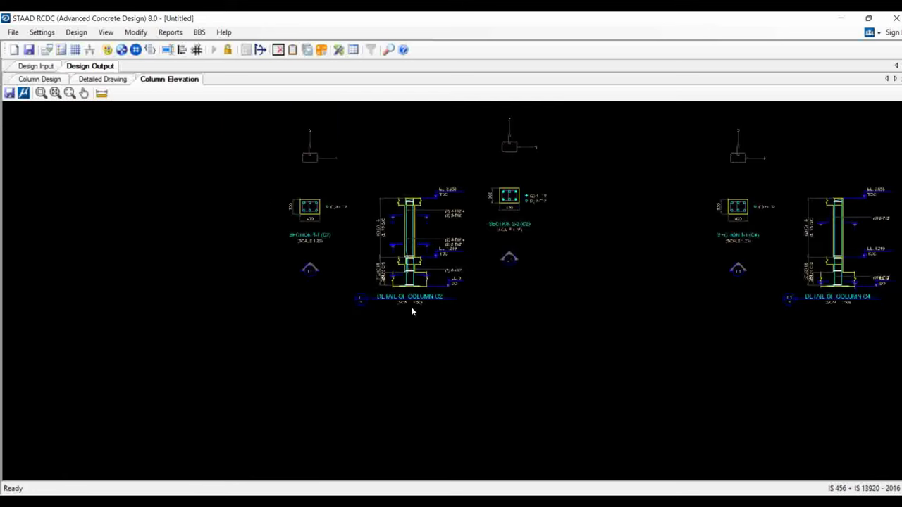
{"action": "middle_click_drag", "start_coordinate": [474, 252], "coordinate": [430, 322]}
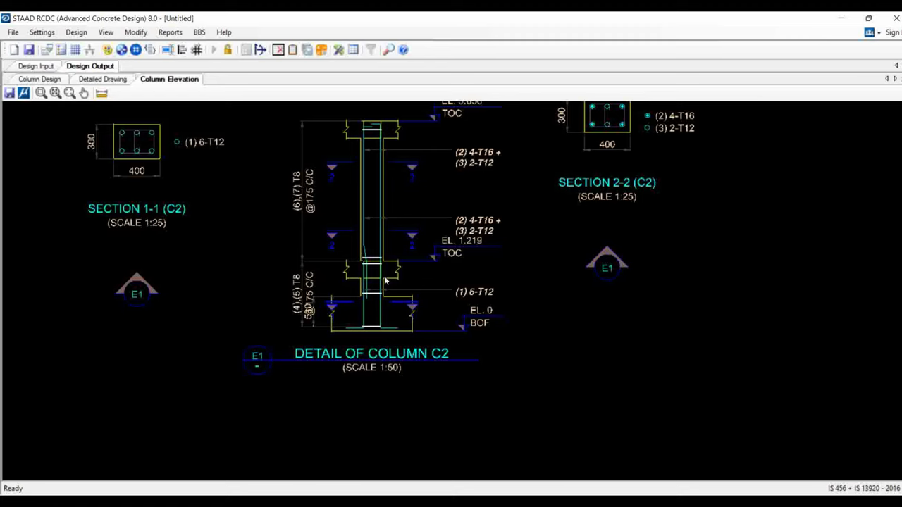
{"action": "scroll", "coordinate": [385, 280], "scroll_direction": "up", "scroll_amount": 2}
{"action": "scroll", "coordinate": [390, 383], "scroll_direction": "down", "scroll_amount": 2}
{"action": "mouse_move", "coordinate": [539, 296]}
{"action": "middle_mouse_down"}
{"action": "mouse_move", "coordinate": [505, 350]}
{"action": "mouse_move", "coordinate": [590, 358]}
{"action": "mouse_move", "coordinate": [76, 387]}
{"action": "middle_mouse_up"}
{"action": "scroll", "coordinate": [616, 306], "scroll_direction": "down", "scroll_amount": 5}
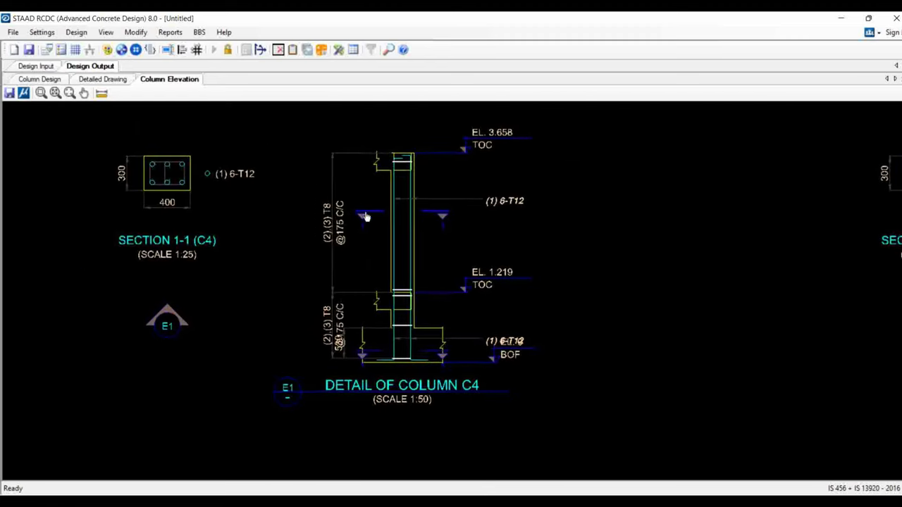
{"action": "scroll", "coordinate": [555, 282], "scroll_direction": "up", "scroll_amount": 5}
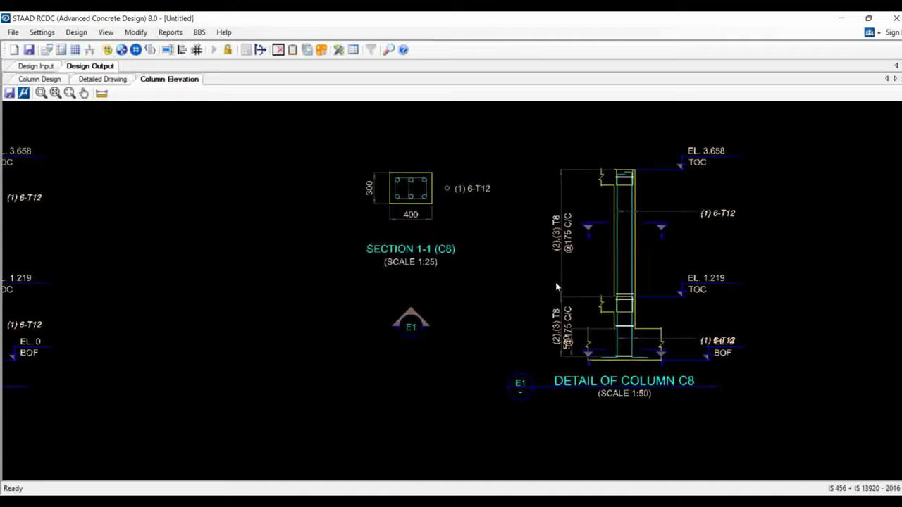
{"action": "middle_click_drag", "start_coordinate": [555, 282], "coordinate": [385, 288]}
{"action": "scroll", "coordinate": [385, 287], "scroll_direction": "down", "scroll_amount": 2}
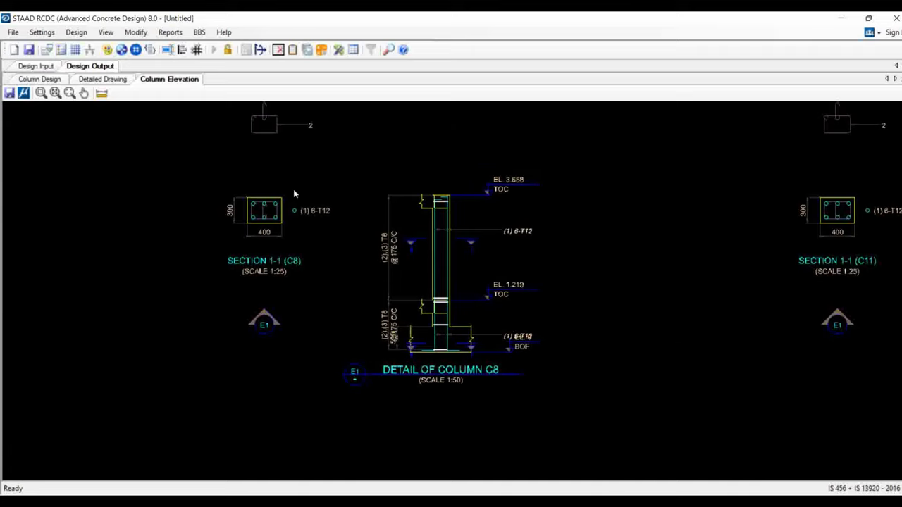
Step: Try to export the column elevation drawing, and save the design project as S 1-Column-1.rcdx
{"action": "left_click", "coordinate": [9, 93]}
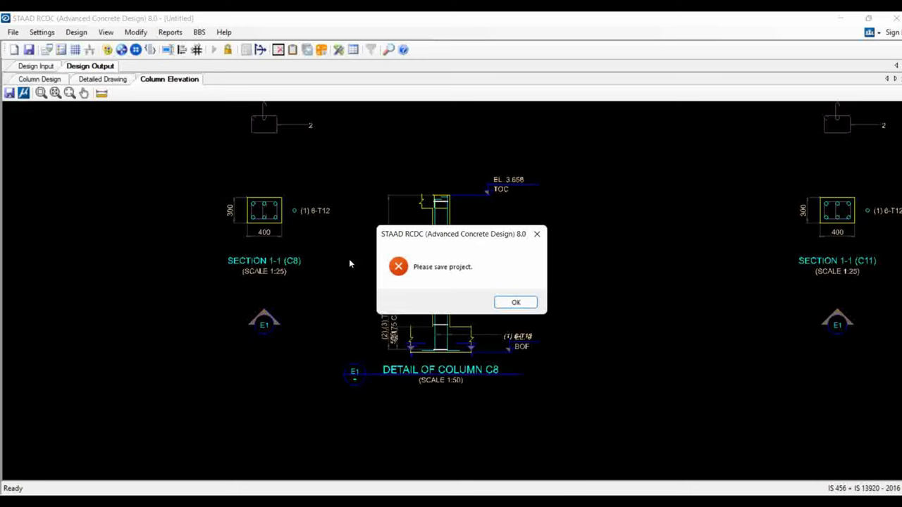
{"action": "left_click", "coordinate": [515, 303]}
{"action": "left_click", "coordinate": [13, 32]}
{"action": "left_click", "coordinate": [28, 61]}
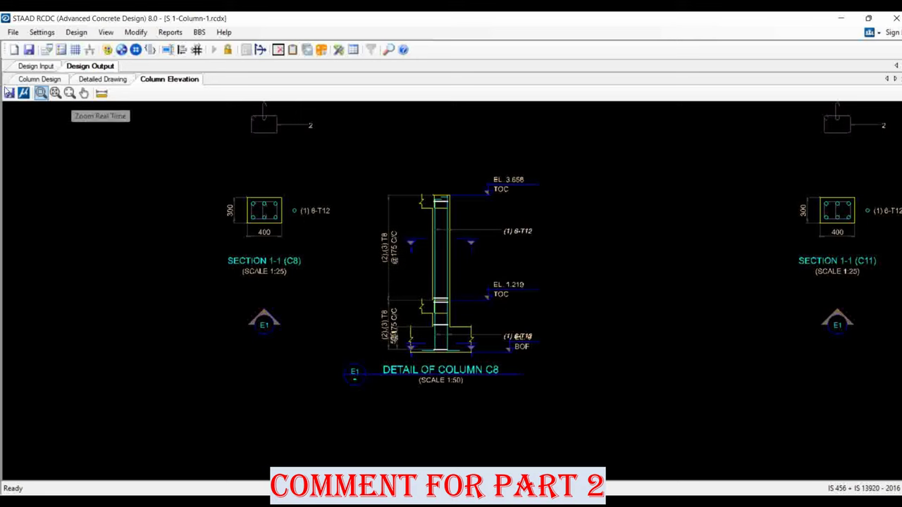
Step: Export the column elevation drawing to the Desktop as a DXF file
{"action": "left_click", "coordinate": [11, 92]}
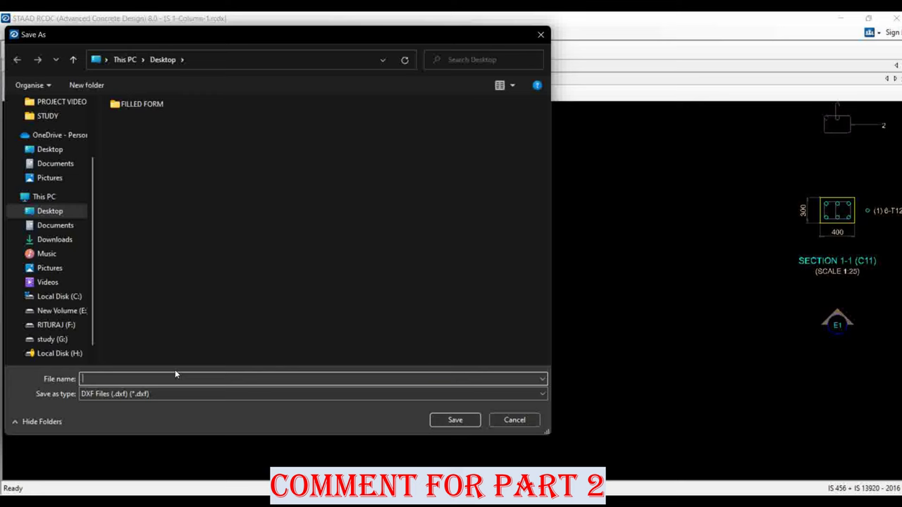
{"action": "left_click", "coordinate": [252, 394]}
{"action": "left_click", "coordinate": [193, 380]}
{"action": "left_click", "coordinate": [465, 421]}
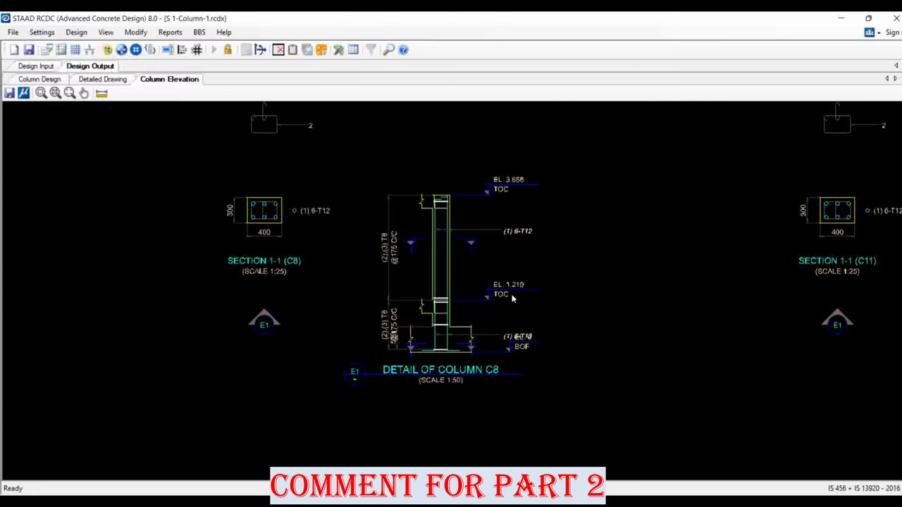